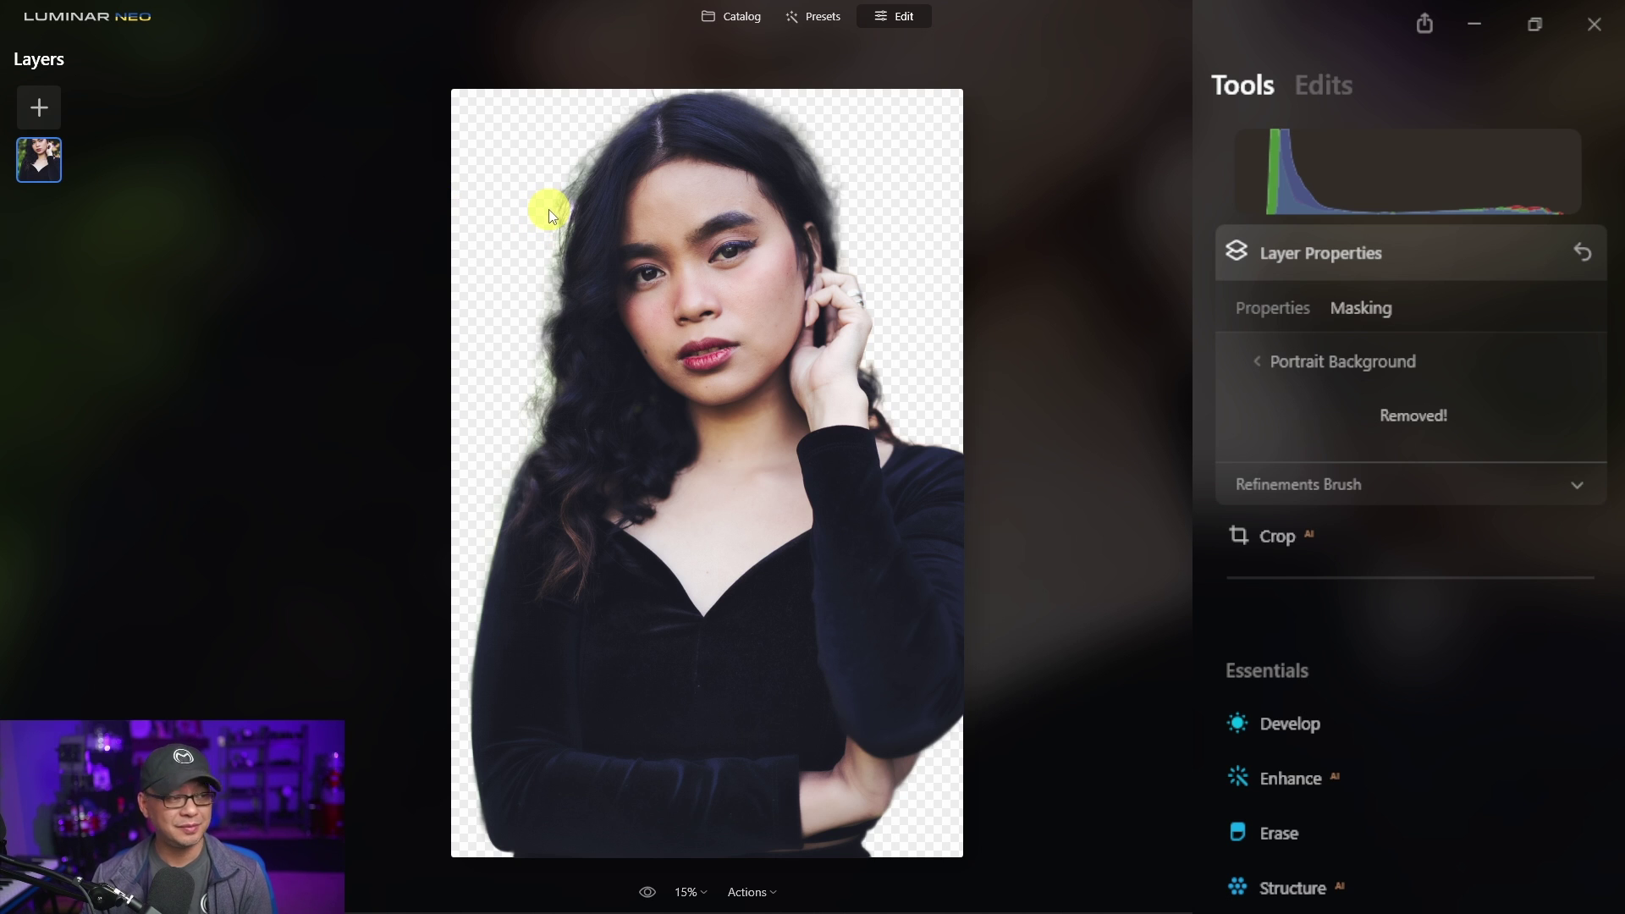
Step: Open the Refinements Brush options for the background-removed portrait, in Transition mode at size 100
left_click(1326, 481)
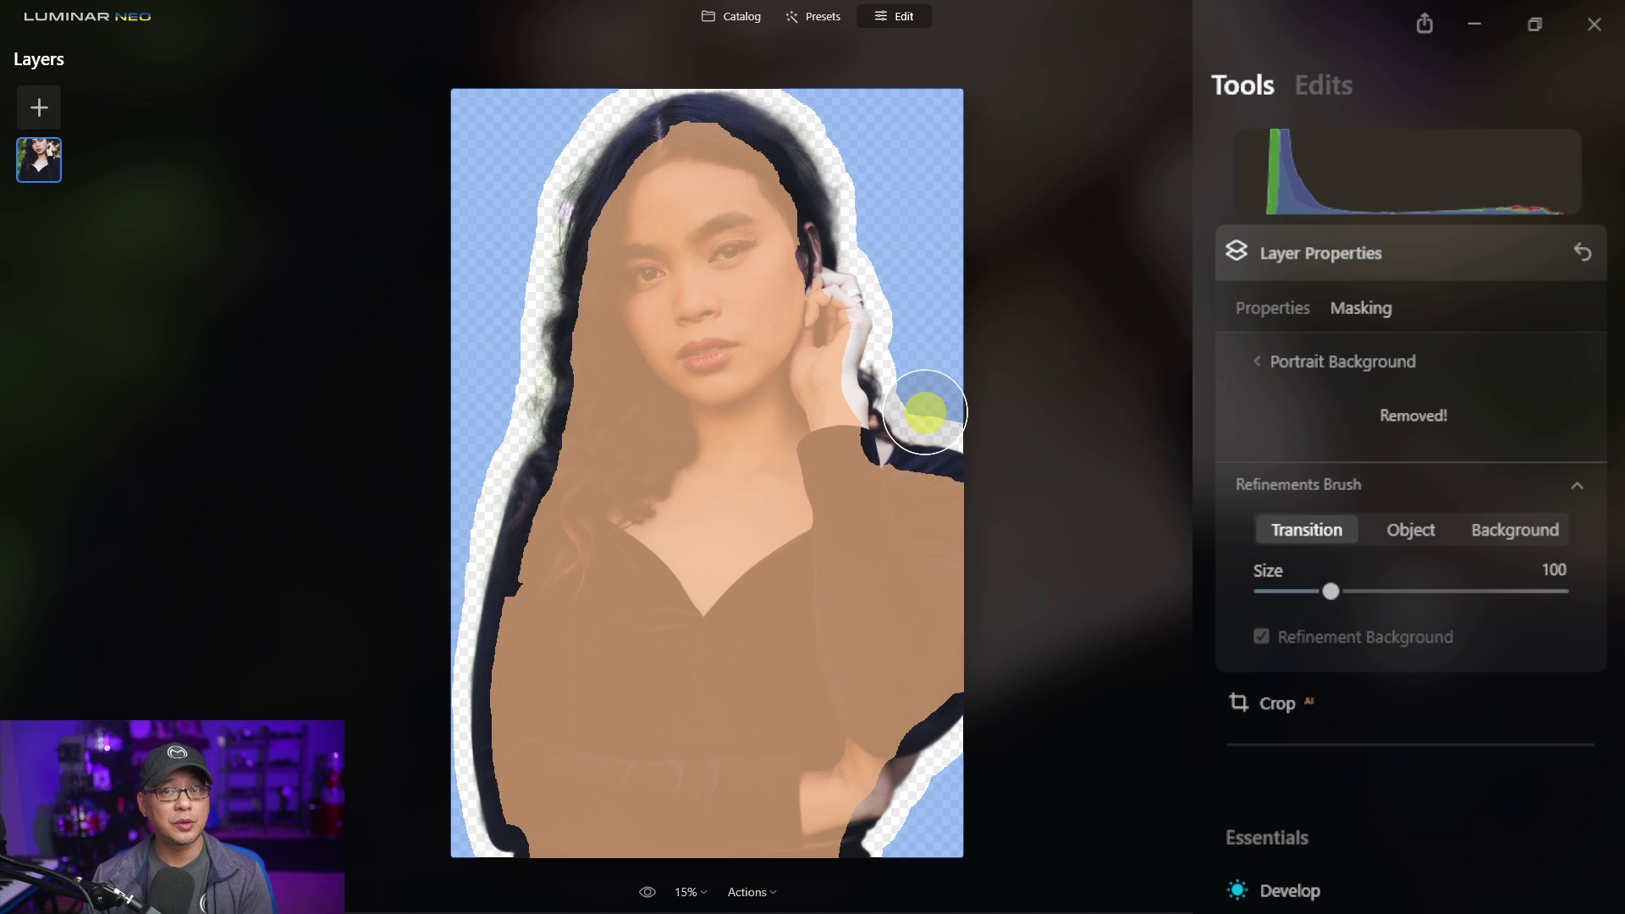
Step: Fix the mask's top-right corner, marking a spot as object, then painting the corner back to background
left_click(1429, 536)
left_click(920, 188)
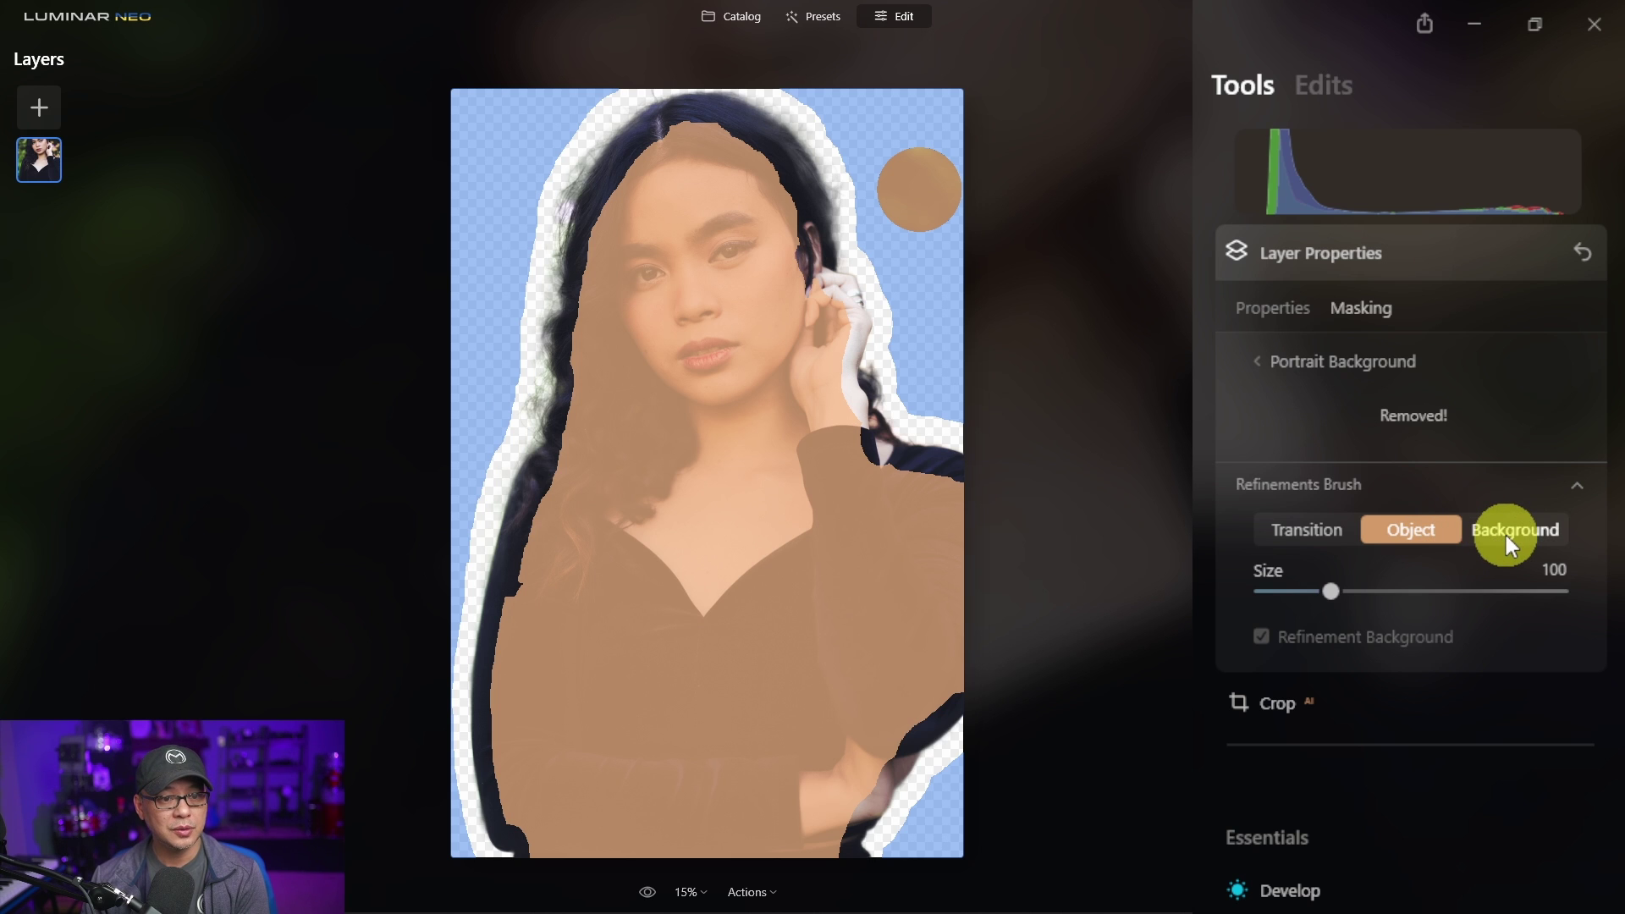
left_click(1536, 533)
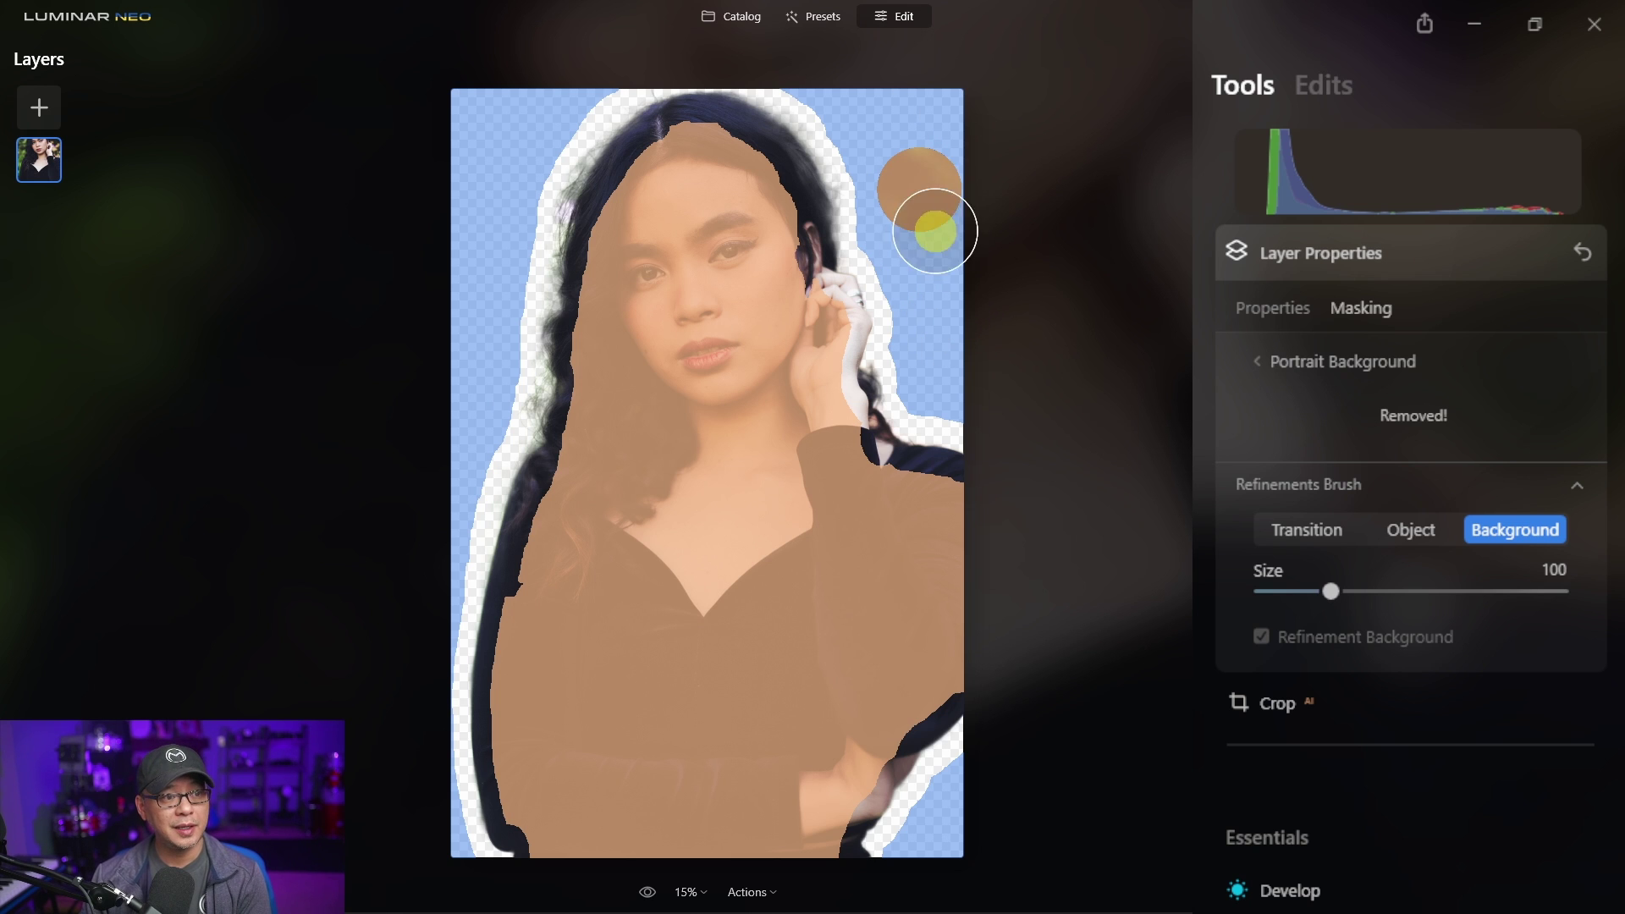
left_click_drag(936, 252, 941, 150)
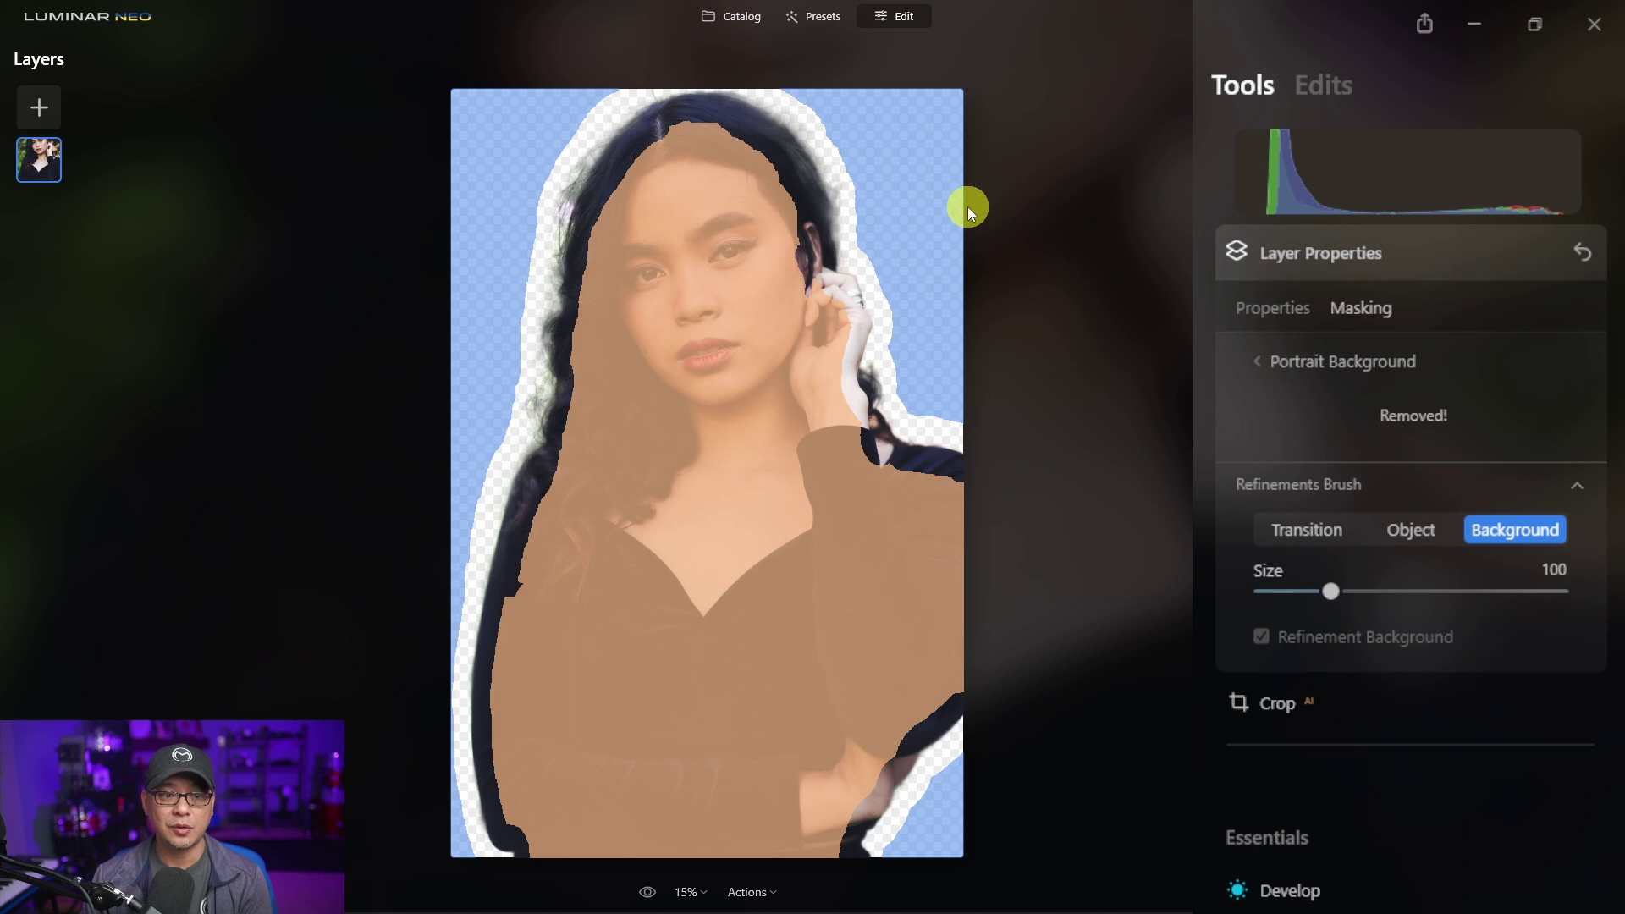
Step: Repair the right sleeve edge, restoring the arm as object, and return the brush to Transition mode
left_click(1431, 528)
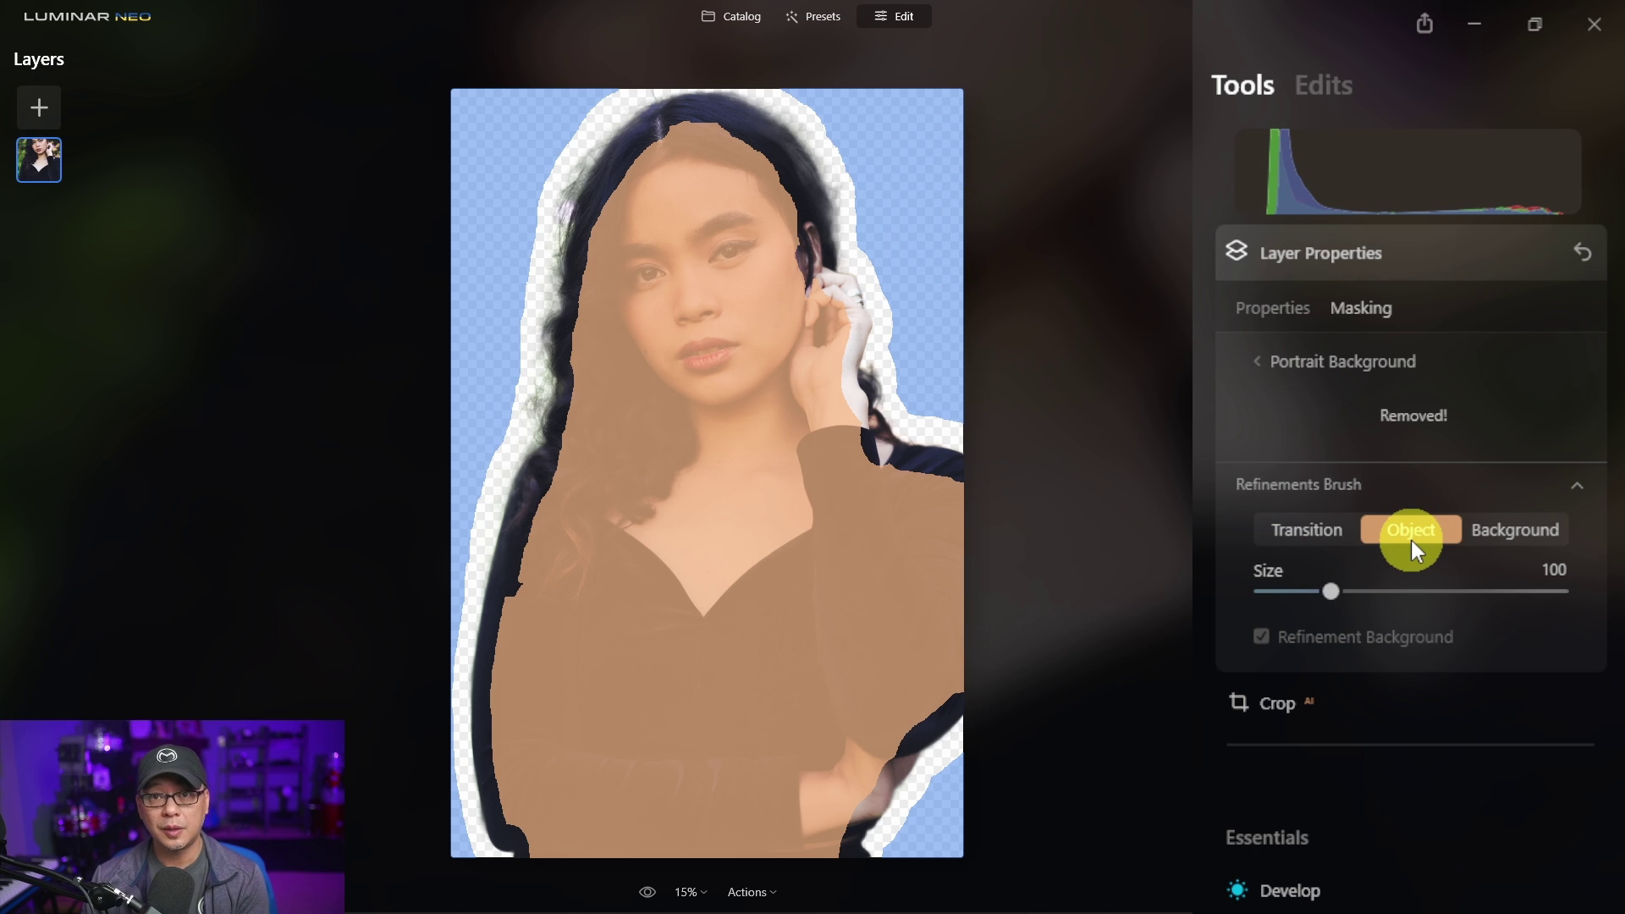
left_click(1515, 530)
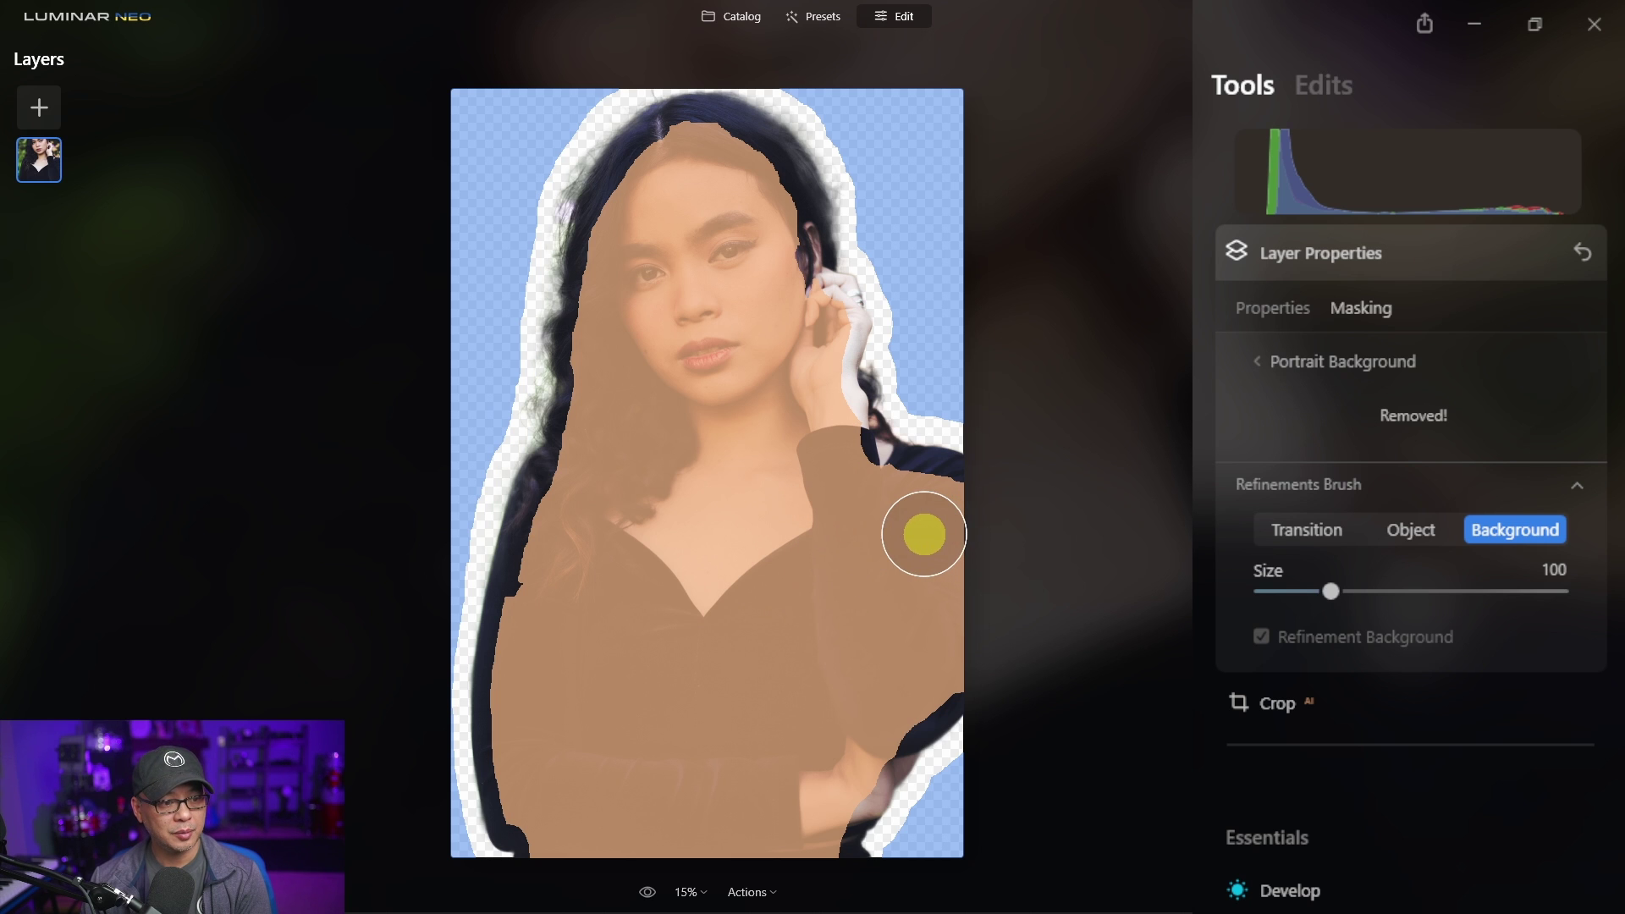
left_click(923, 546)
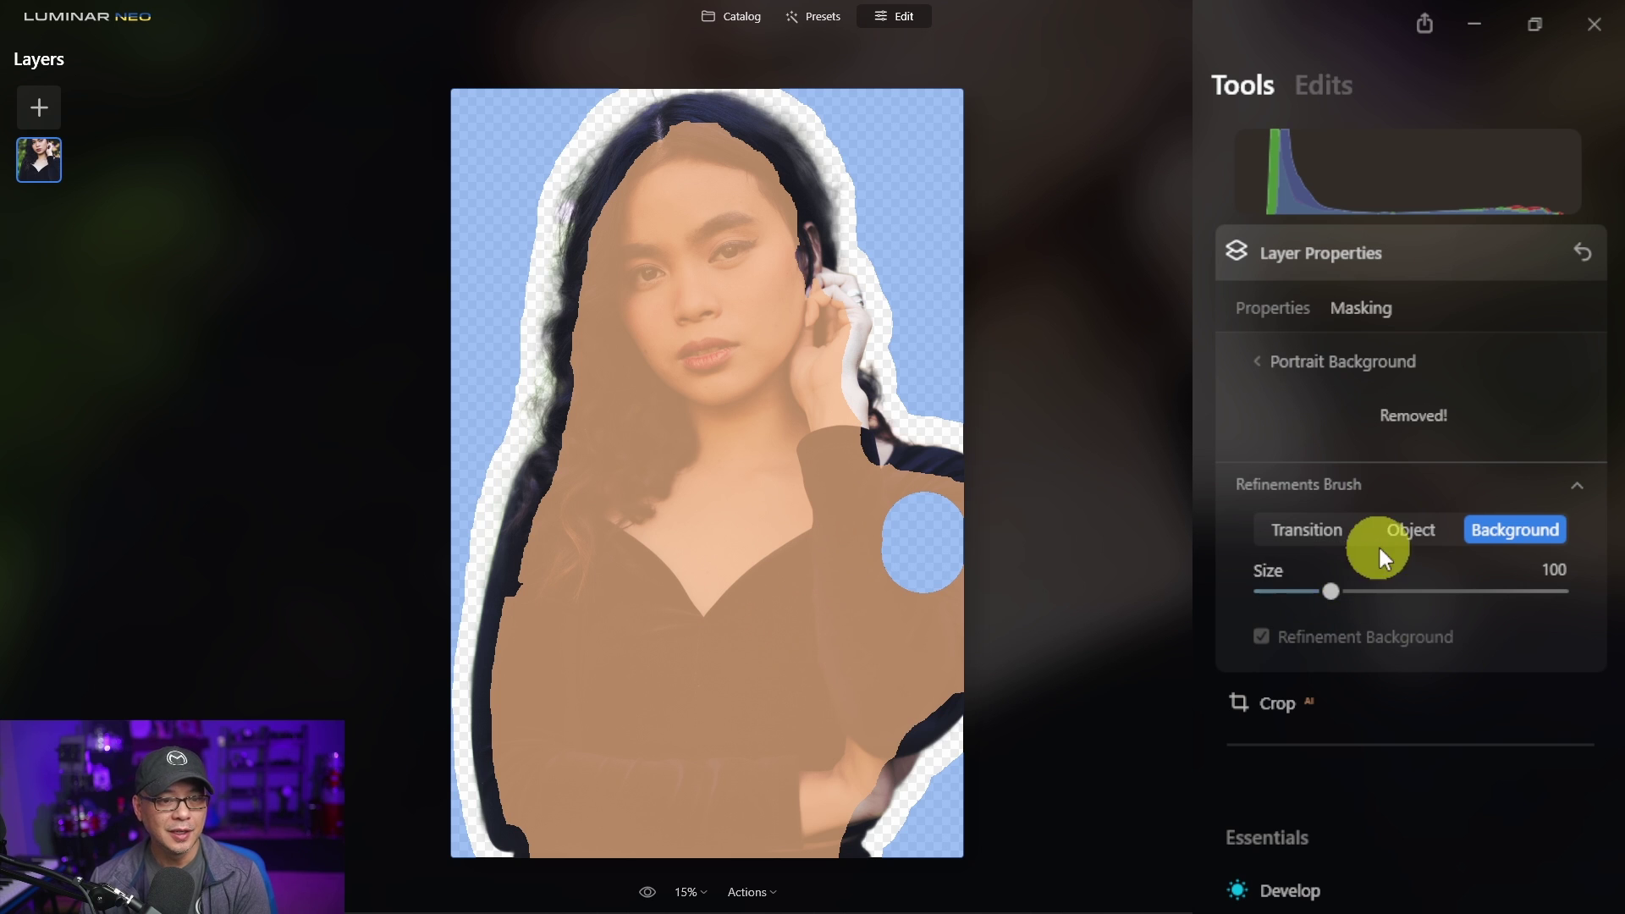
left_click(1411, 532)
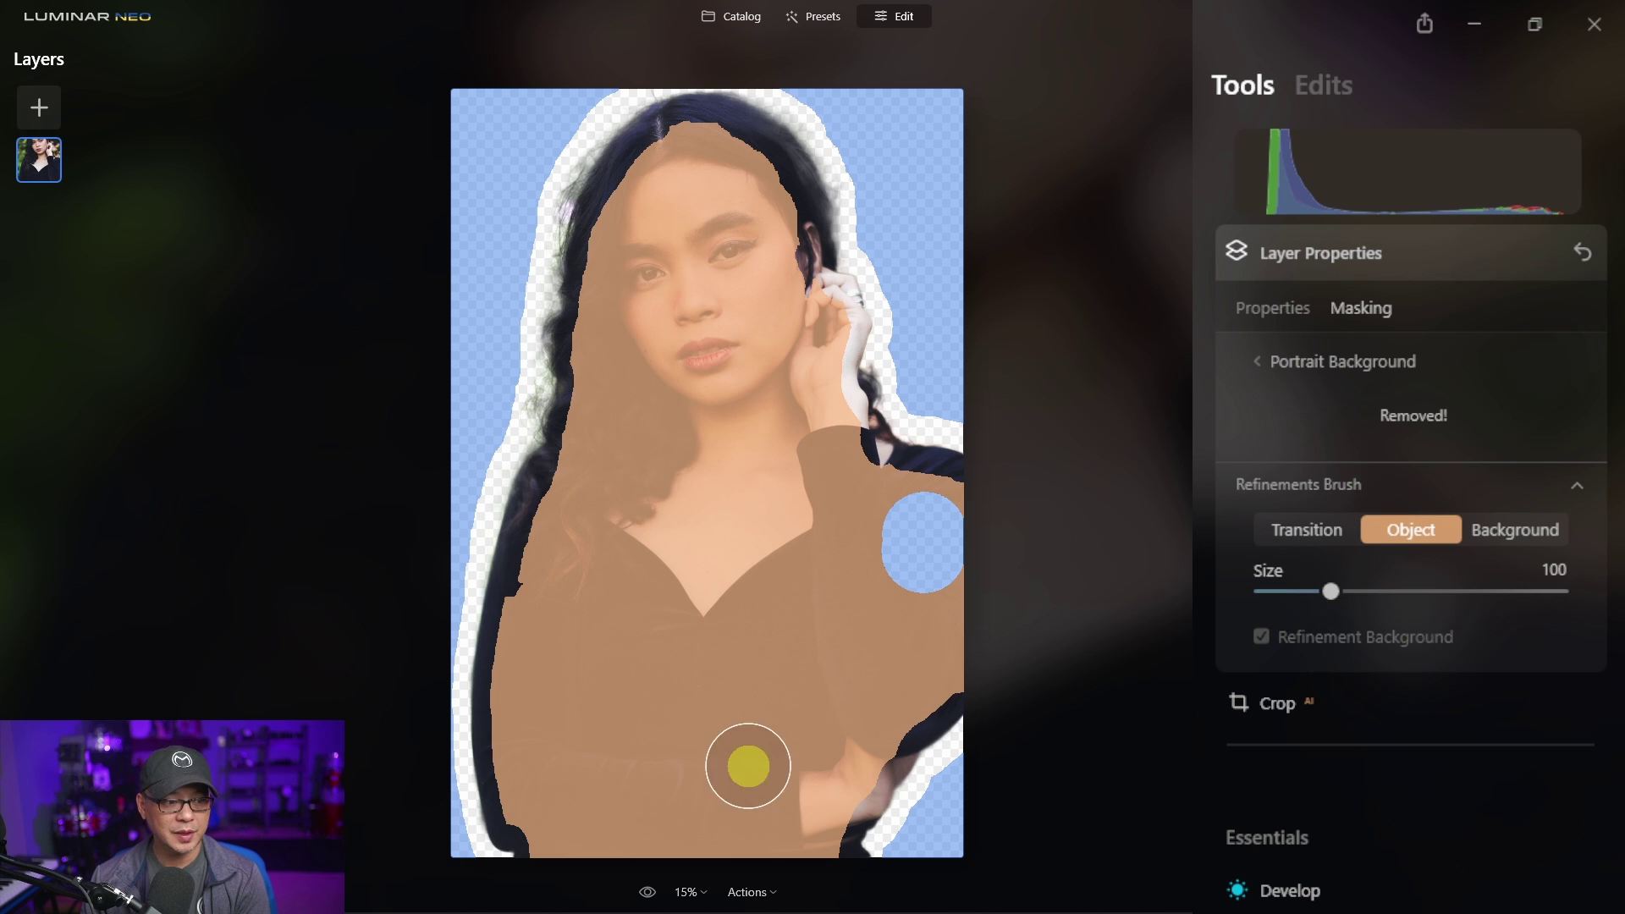
mouse_move(853, 553)
left_mouse_down()
mouse_move(906, 579)
mouse_move(917, 536)
mouse_move(936, 544)
left_mouse_up()
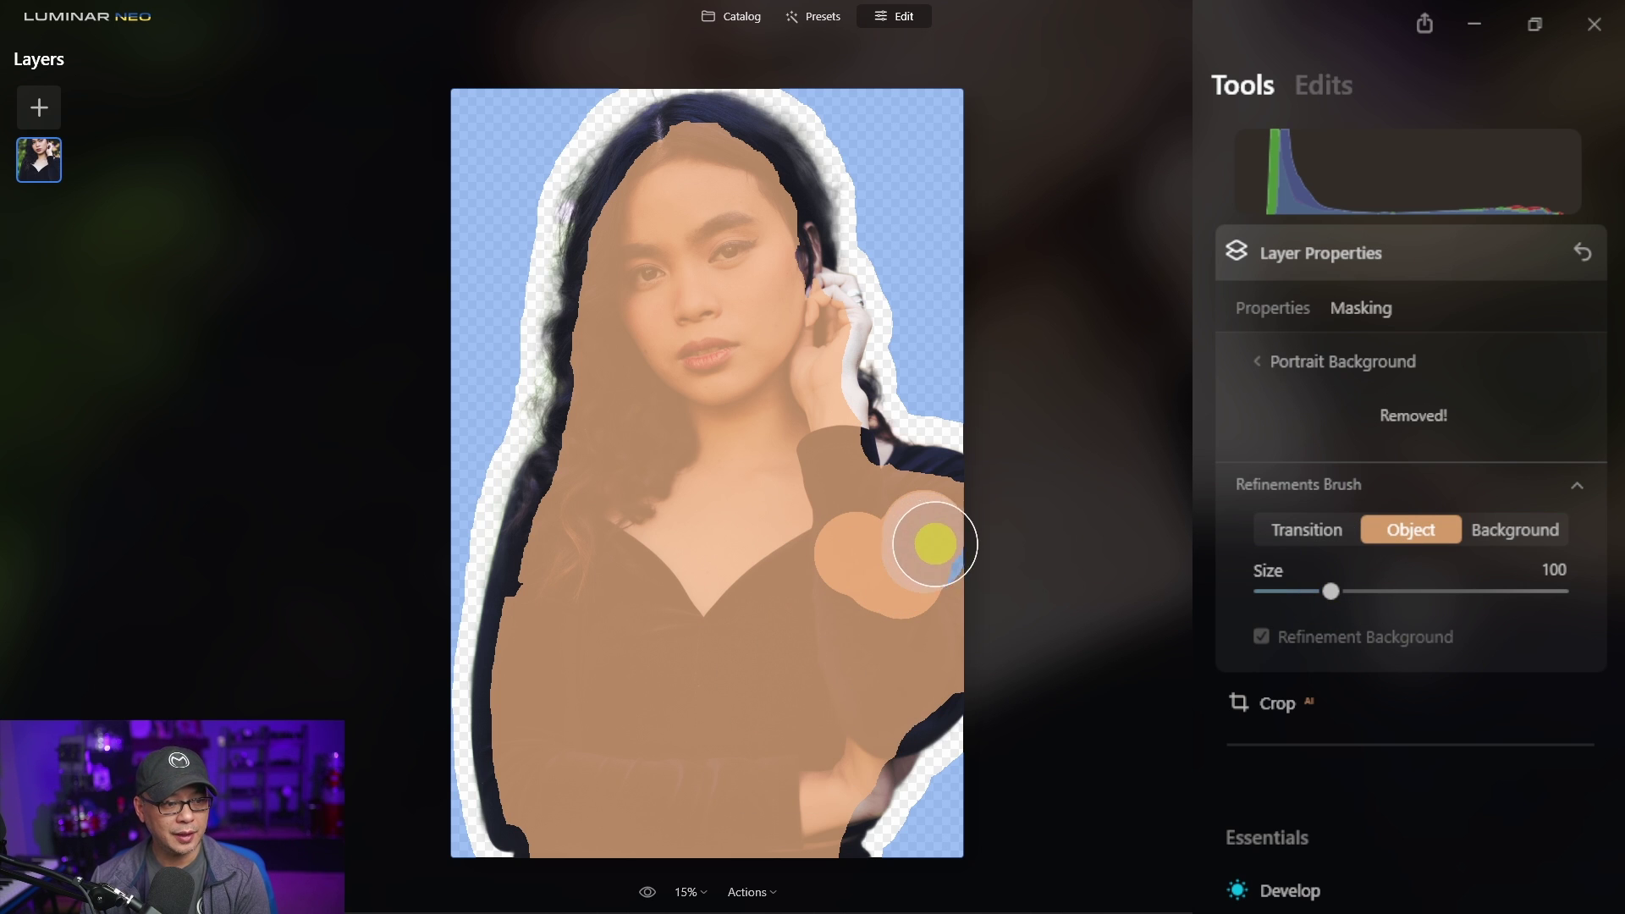
left_click(1310, 532)
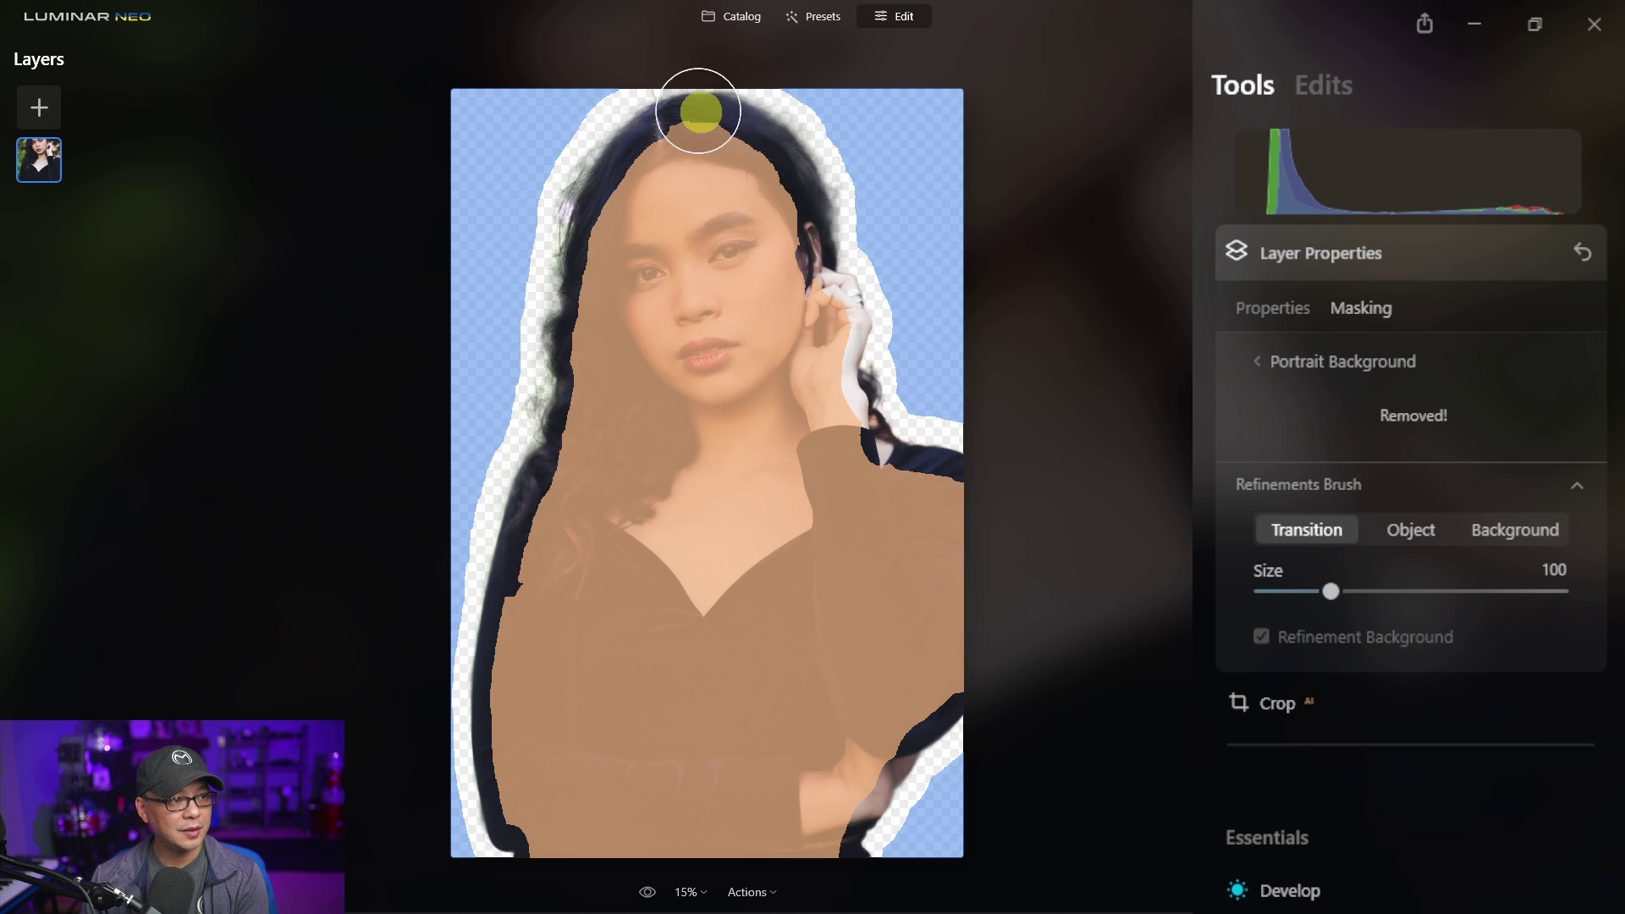
Step: Zoom in and paint Transition strokes along the woman's left hair edge to recover fine strands
key("ctrl+equal")
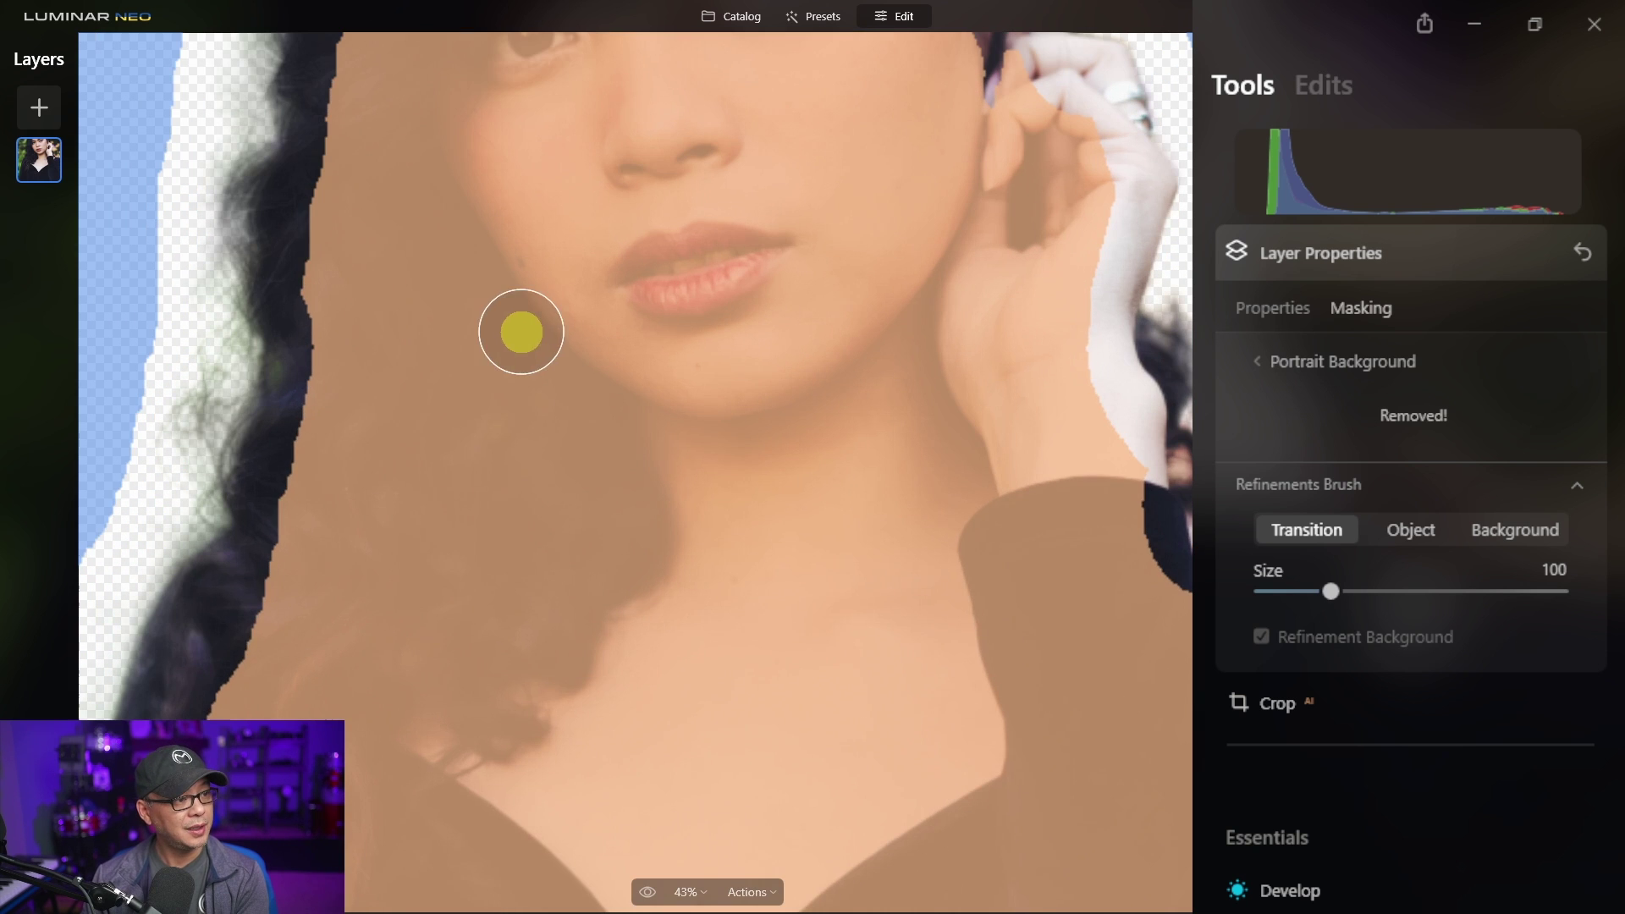
left_click(254, 445)
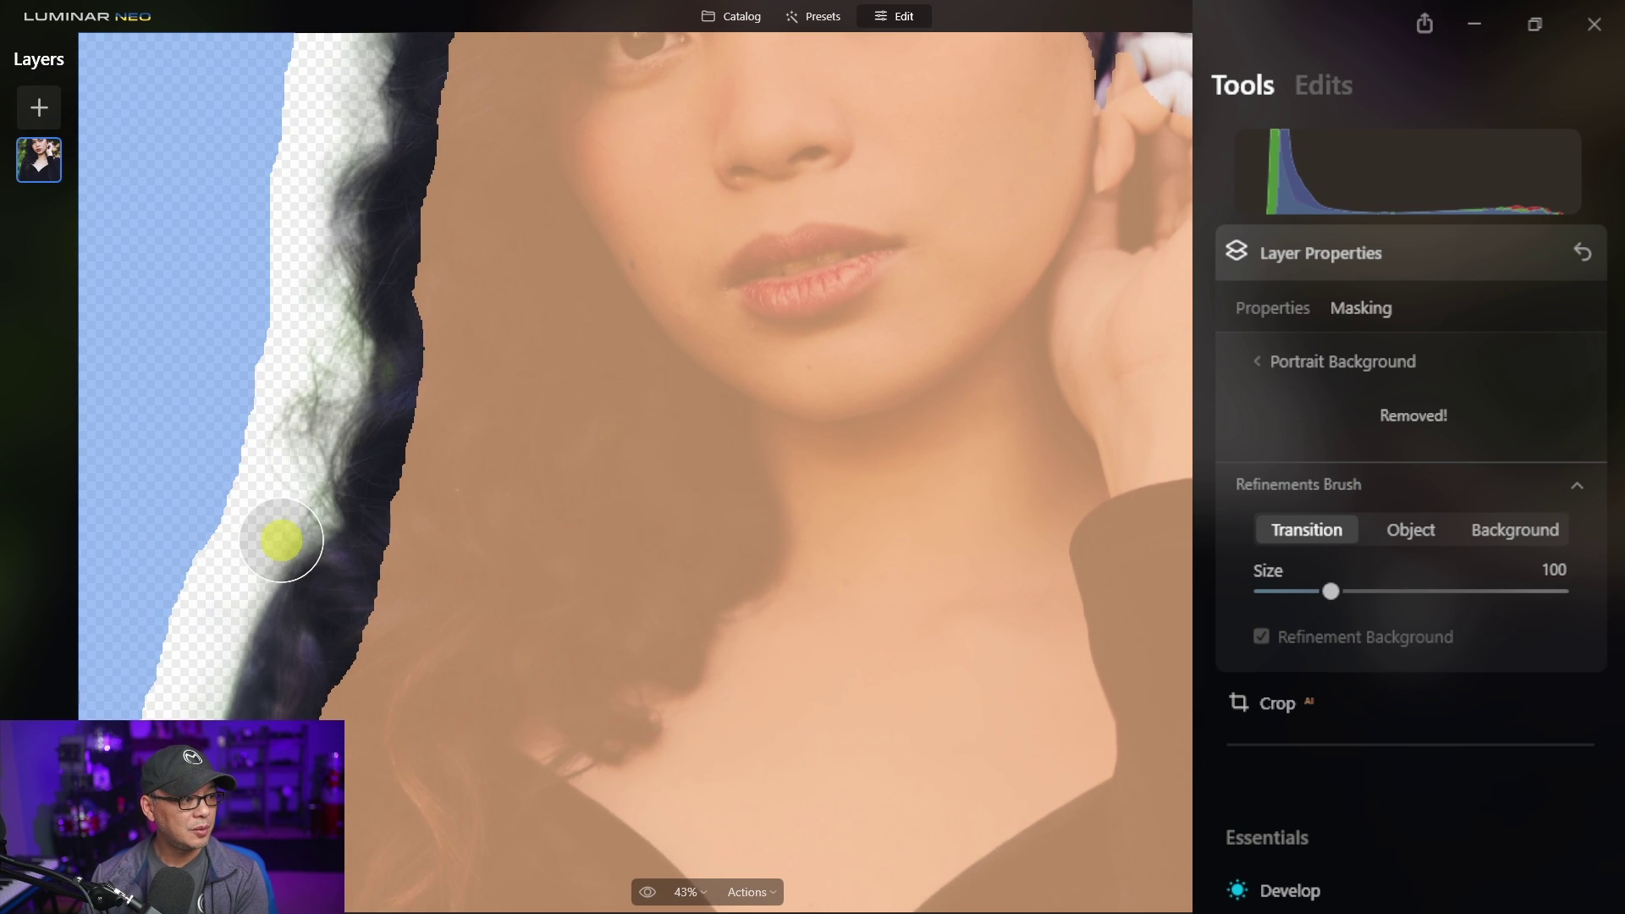
scroll(272, 536, "up", 2)
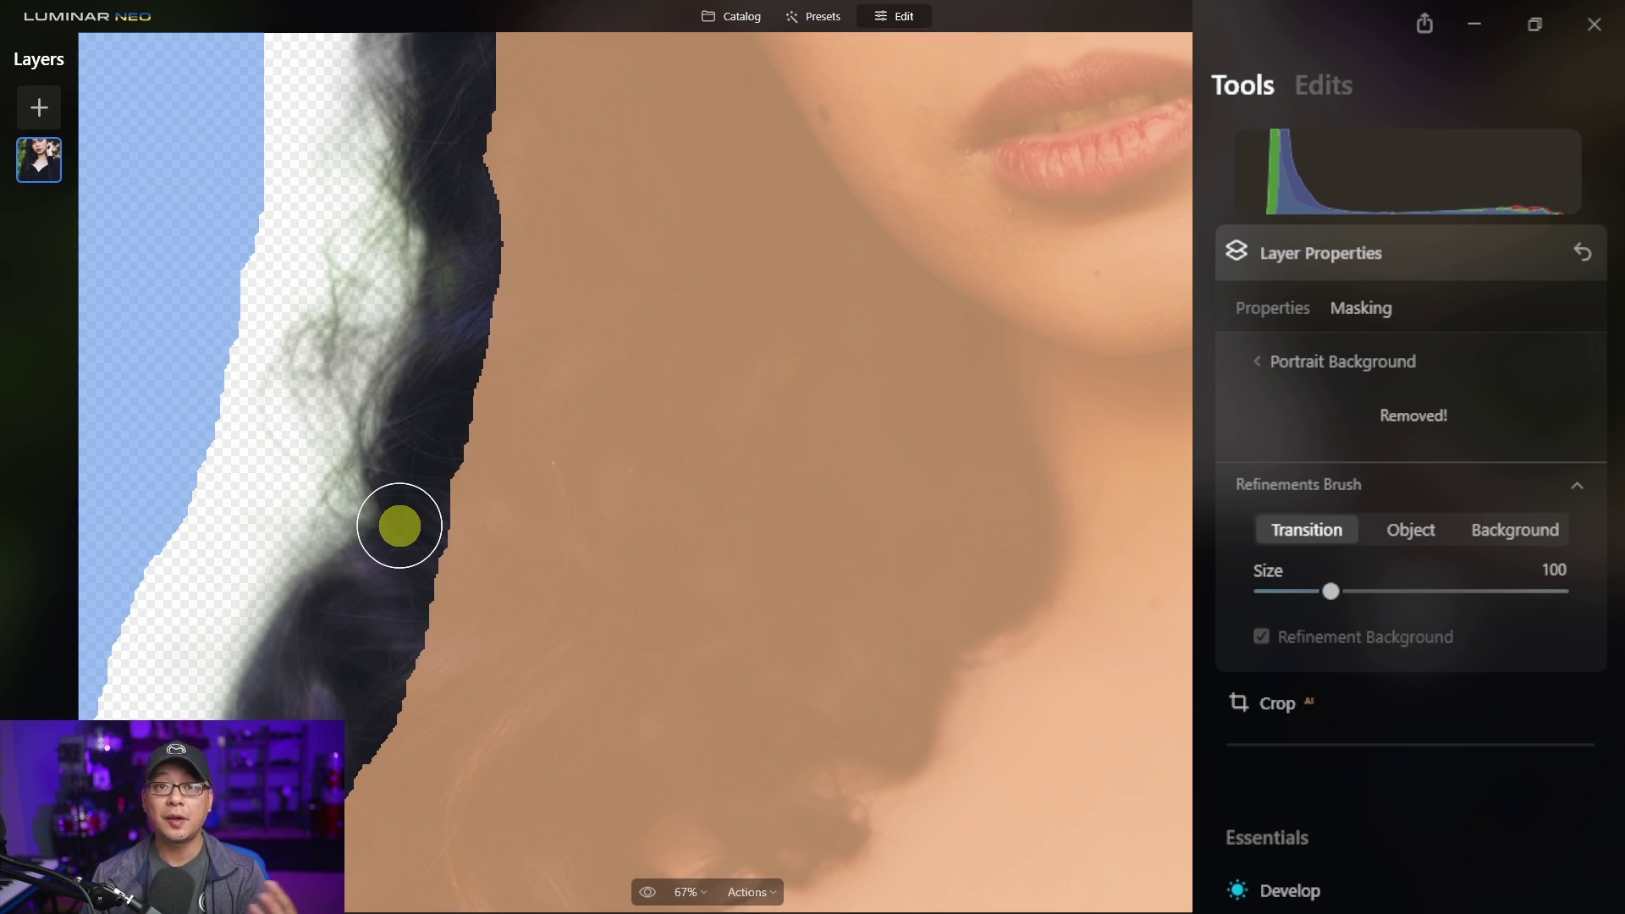
mouse_move(342, 501)
left_mouse_down()
mouse_move(314, 372)
mouse_move(355, 224)
mouse_move(363, 261)
mouse_move(314, 374)
left_mouse_up()
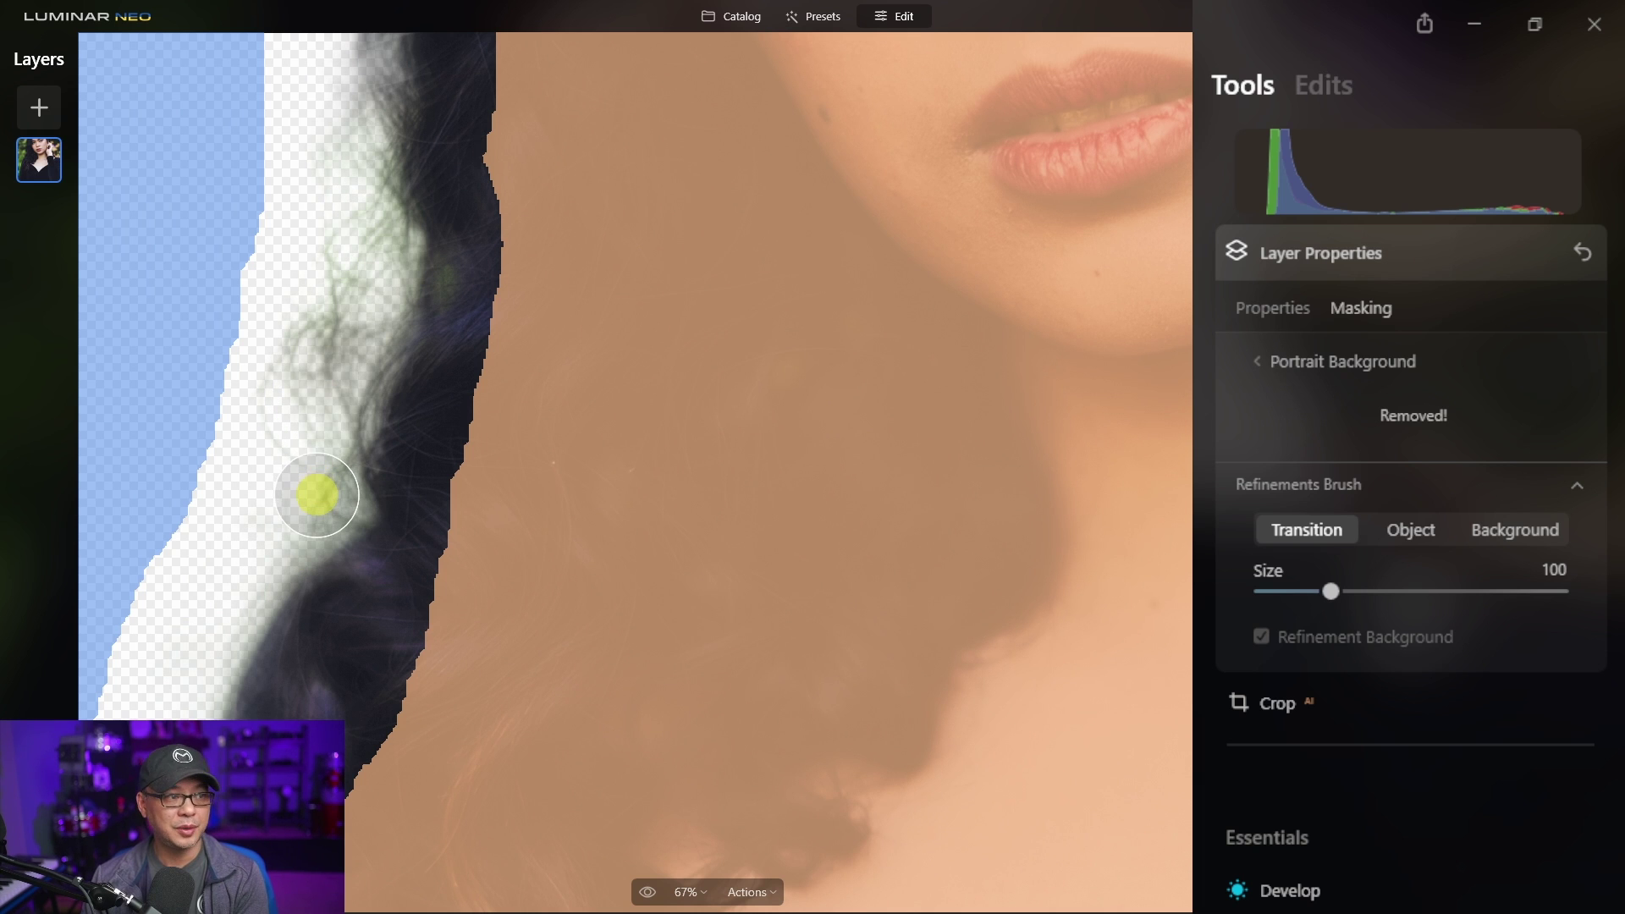
mouse_move(314, 510)
left_mouse_down()
mouse_move(310, 459)
mouse_move(273, 523)
mouse_move(321, 427)
mouse_move(326, 474)
mouse_move(254, 440)
mouse_move(224, 518)
mouse_move(259, 559)
mouse_move(313, 515)
mouse_move(319, 402)
mouse_move(204, 564)
mouse_move(292, 440)
mouse_move(374, 410)
mouse_move(354, 475)
mouse_move(277, 555)
mouse_move(264, 539)
mouse_move(321, 404)
mouse_move(346, 448)
mouse_move(272, 571)
mouse_move(324, 496)
mouse_move(344, 312)
mouse_move(312, 524)
mouse_move(343, 360)
mouse_move(345, 530)
mouse_move(327, 511)
mouse_move(339, 391)
mouse_move(331, 453)
mouse_move(250, 566)
left_mouse_up()
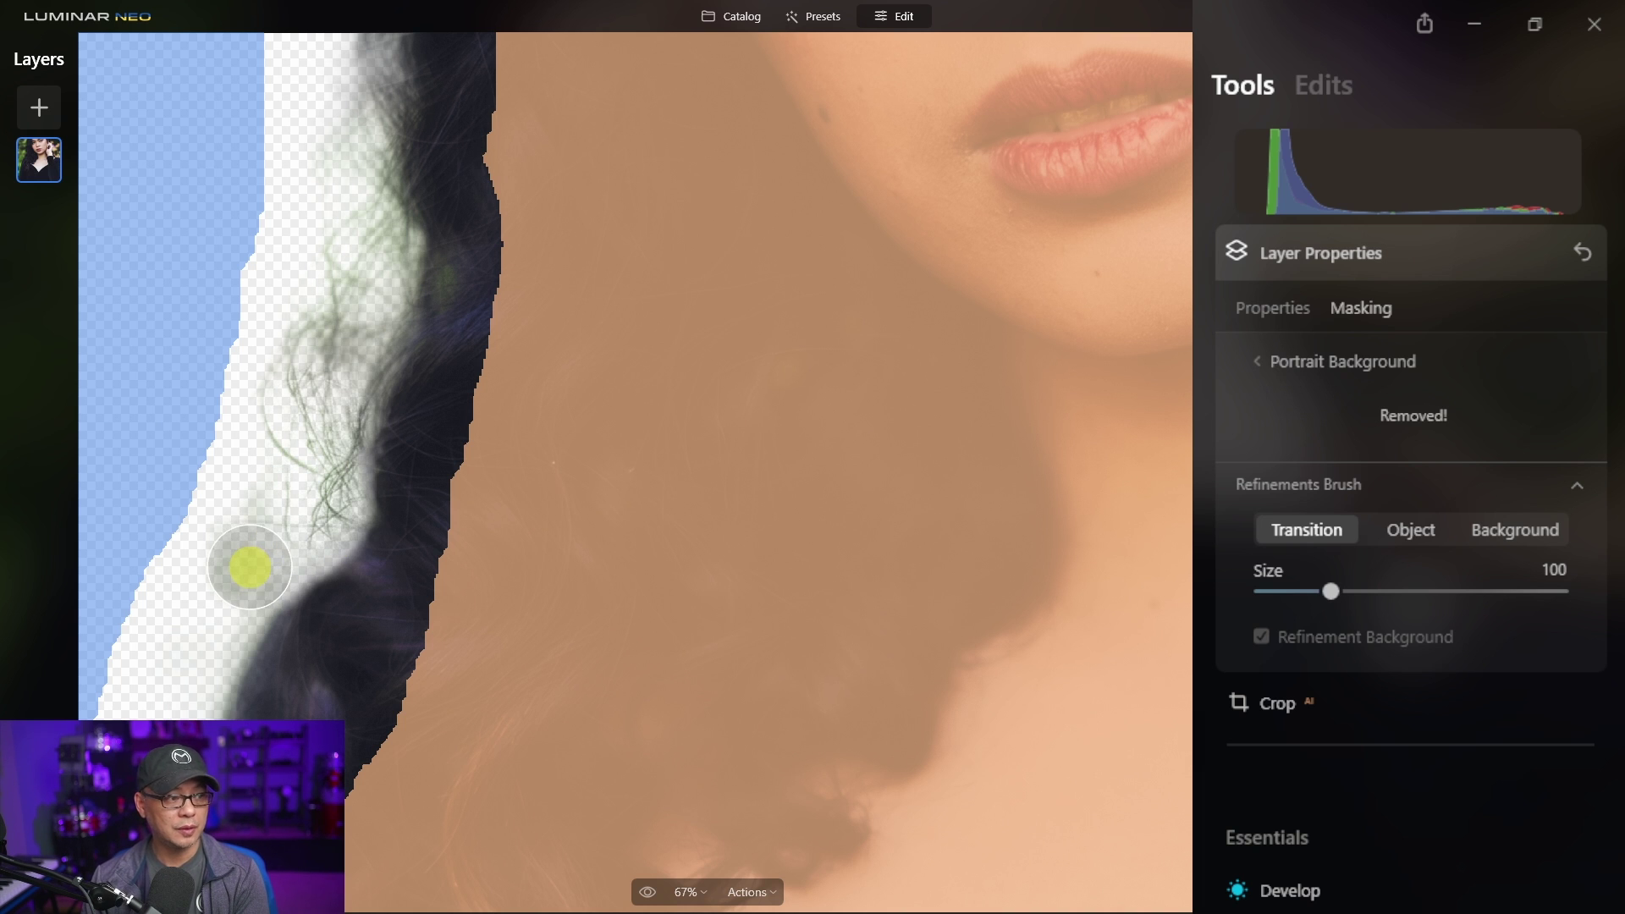
Step: With brush size reduced to 76, refine the stray hair strands higher up on the left
key("bracketleft")
key("bracketleft")
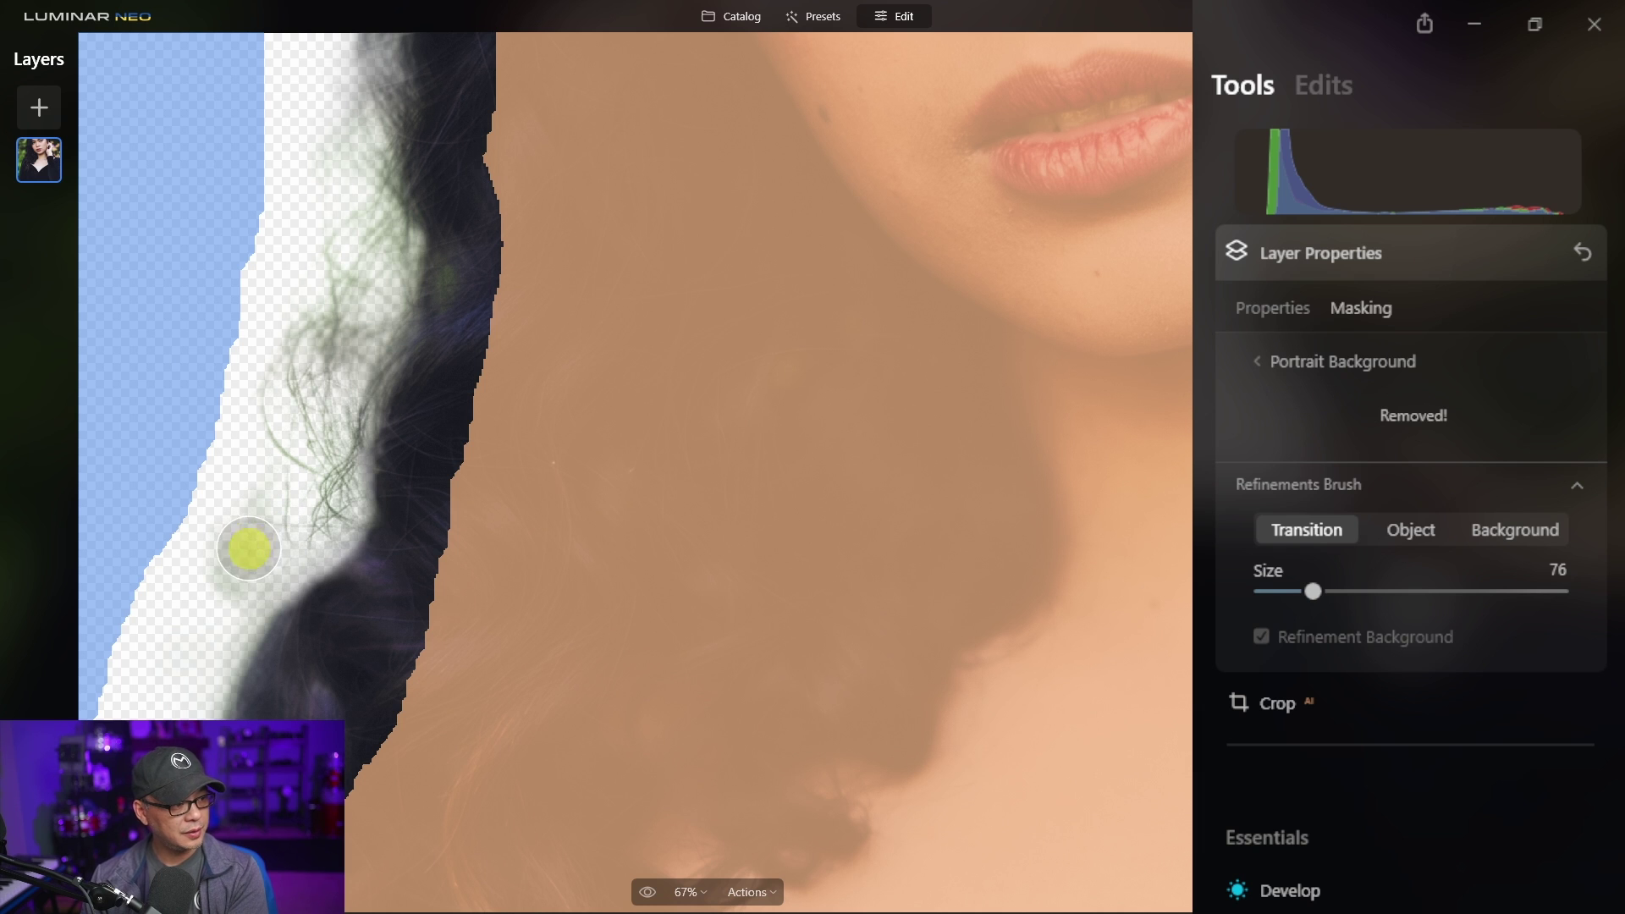
left_click_drag(321, 367, 355, 326)
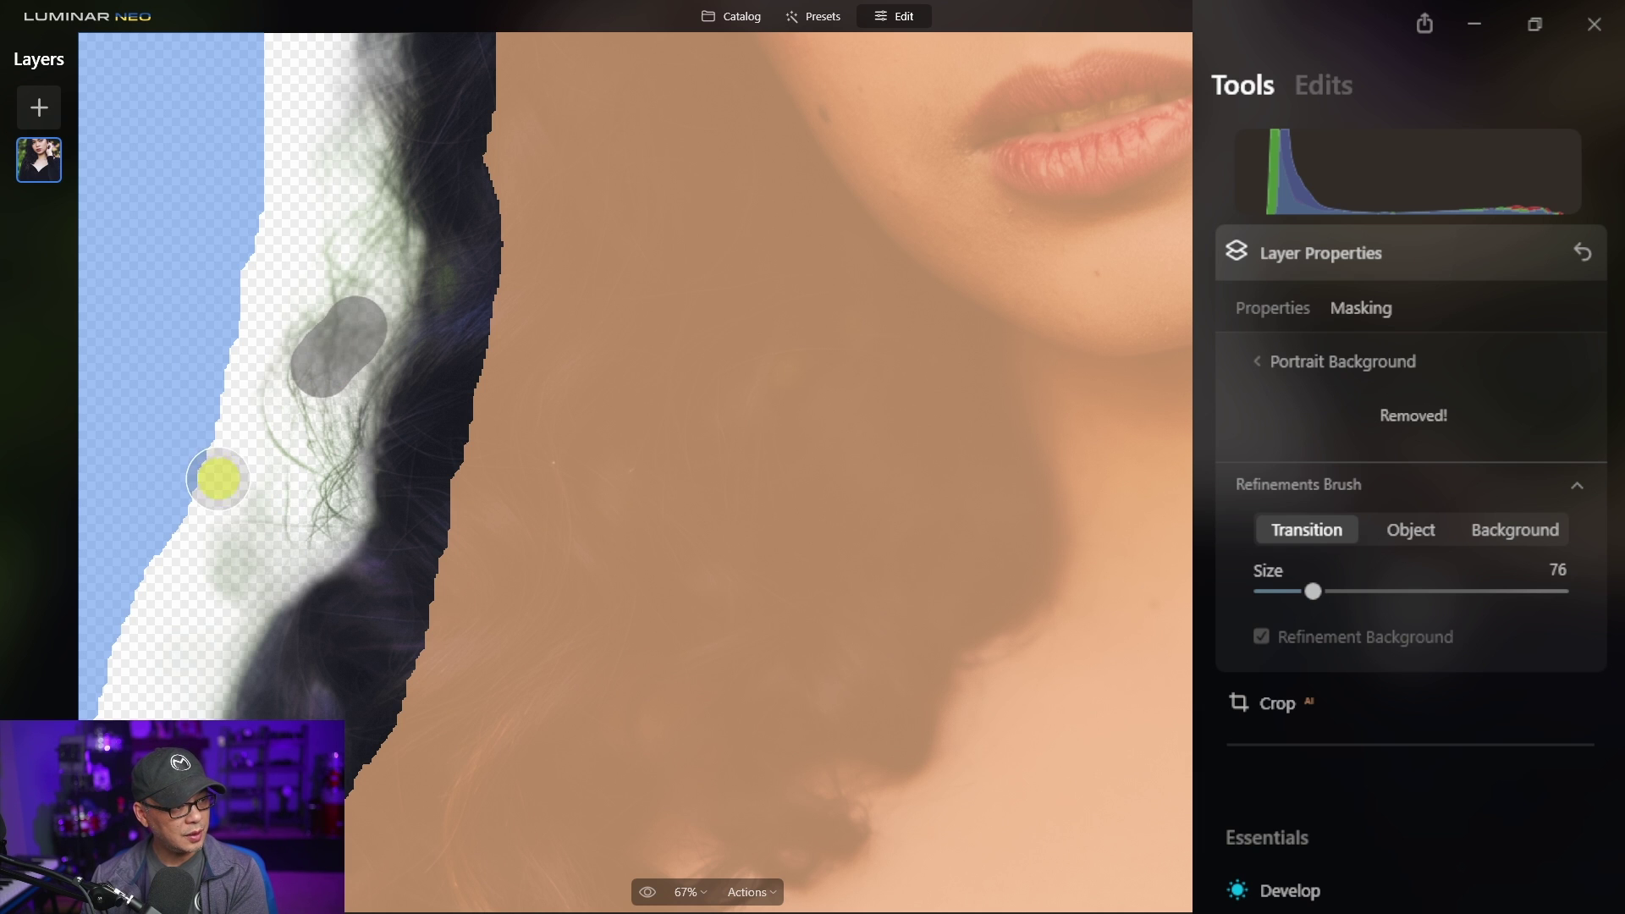
left_click_drag(278, 381, 345, 254)
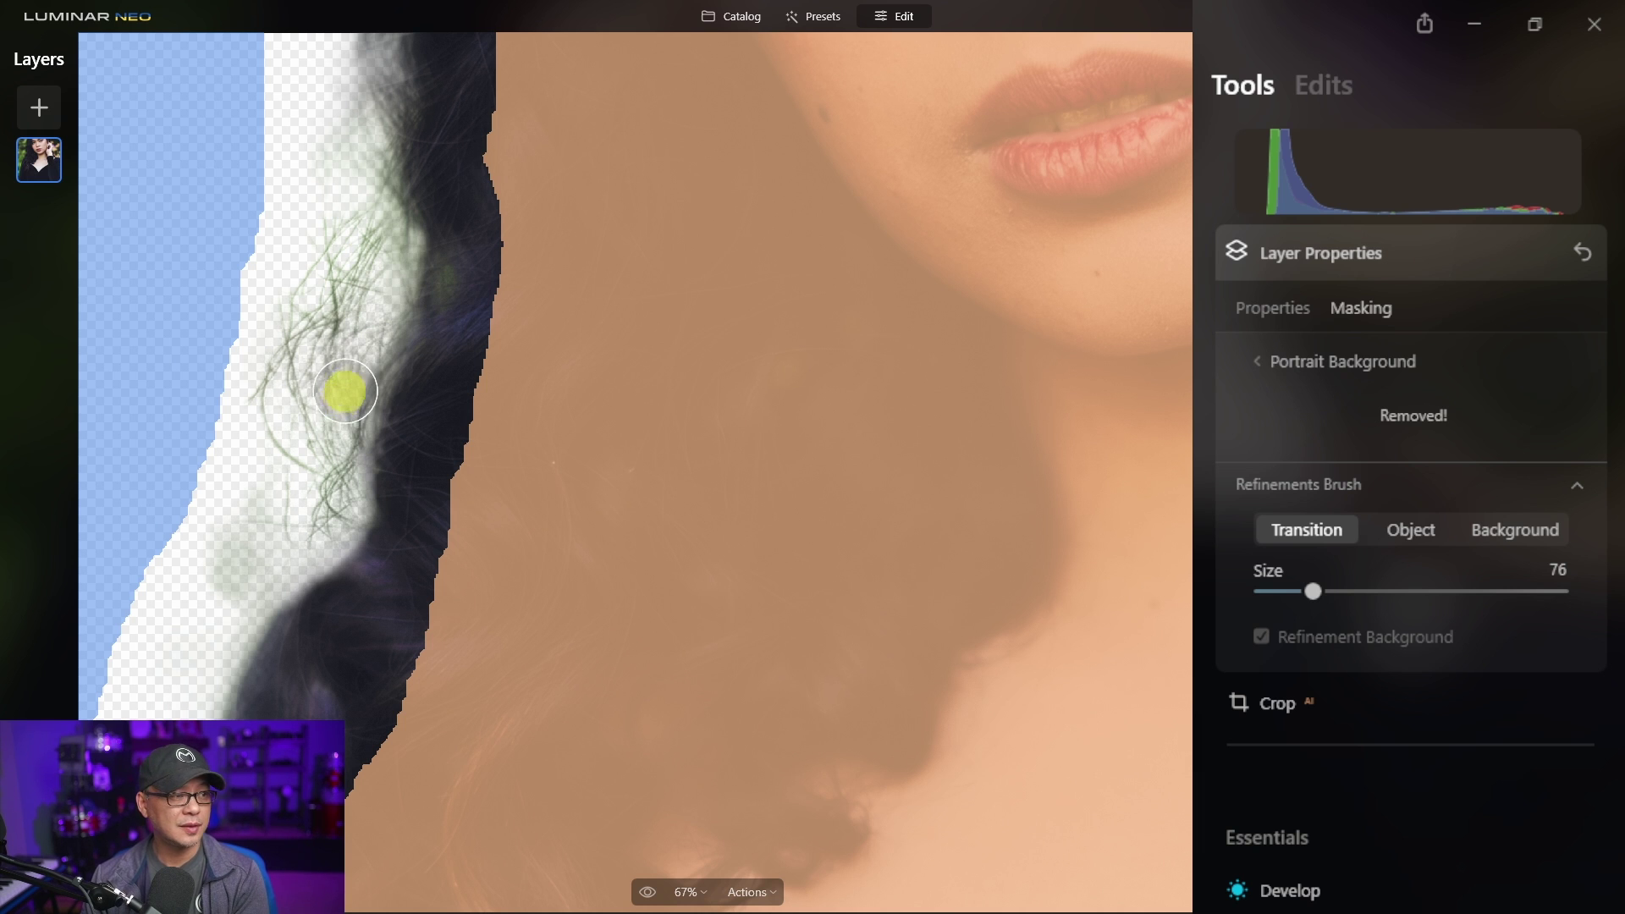
scroll(345, 389, "up", 3)
left_click_drag(392, 295, 394, 188)
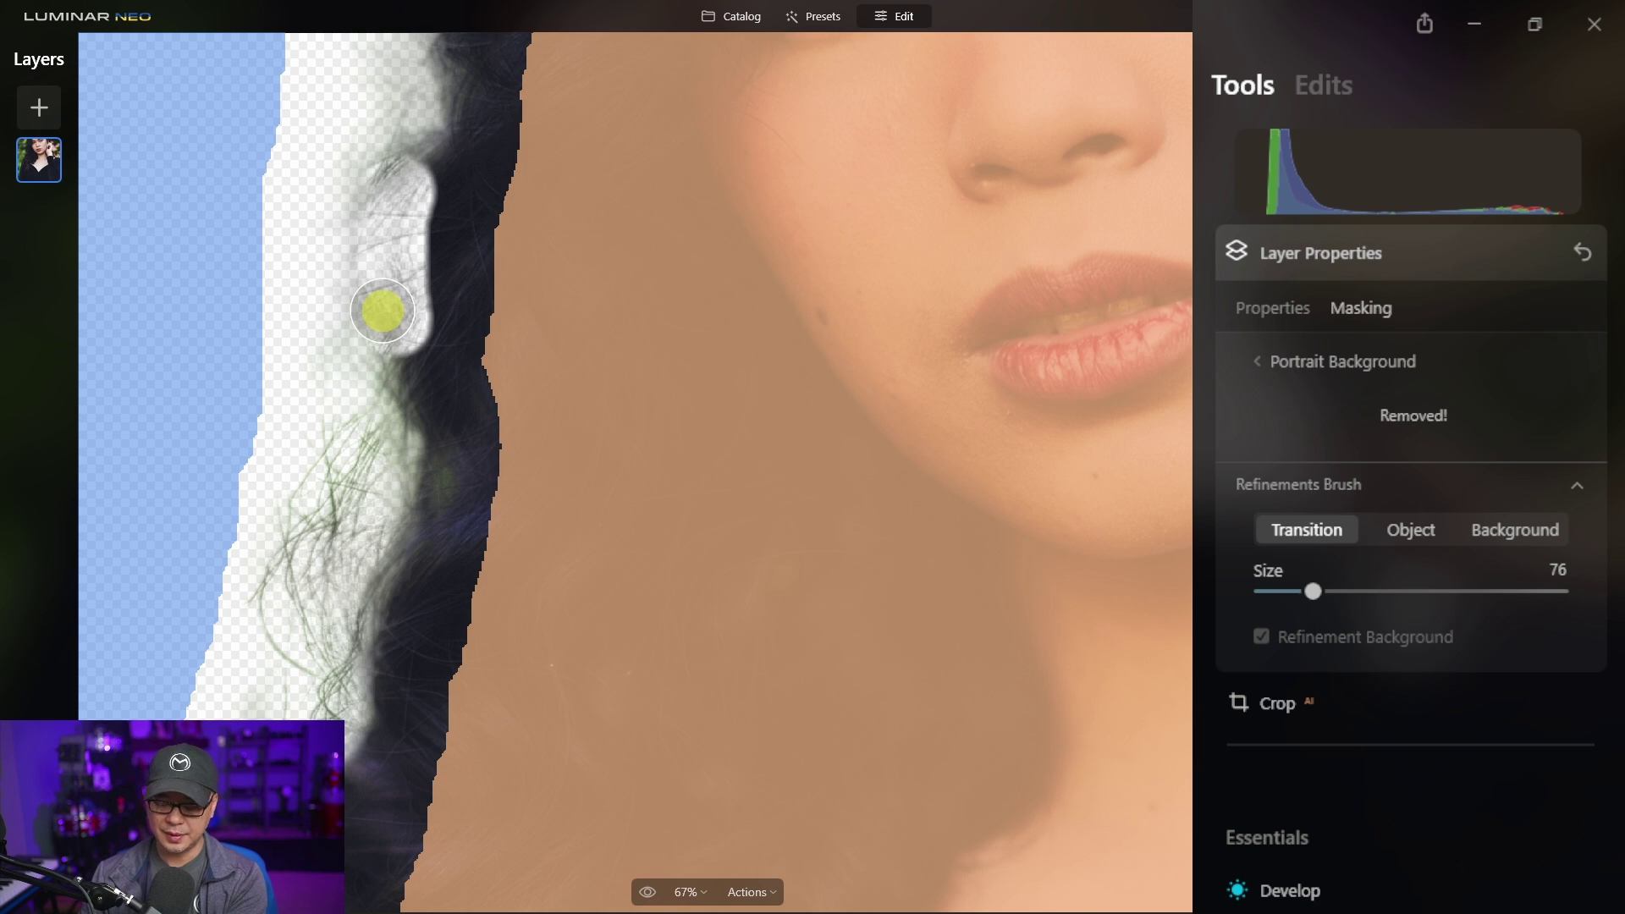
scroll(383, 311, "down", 4)
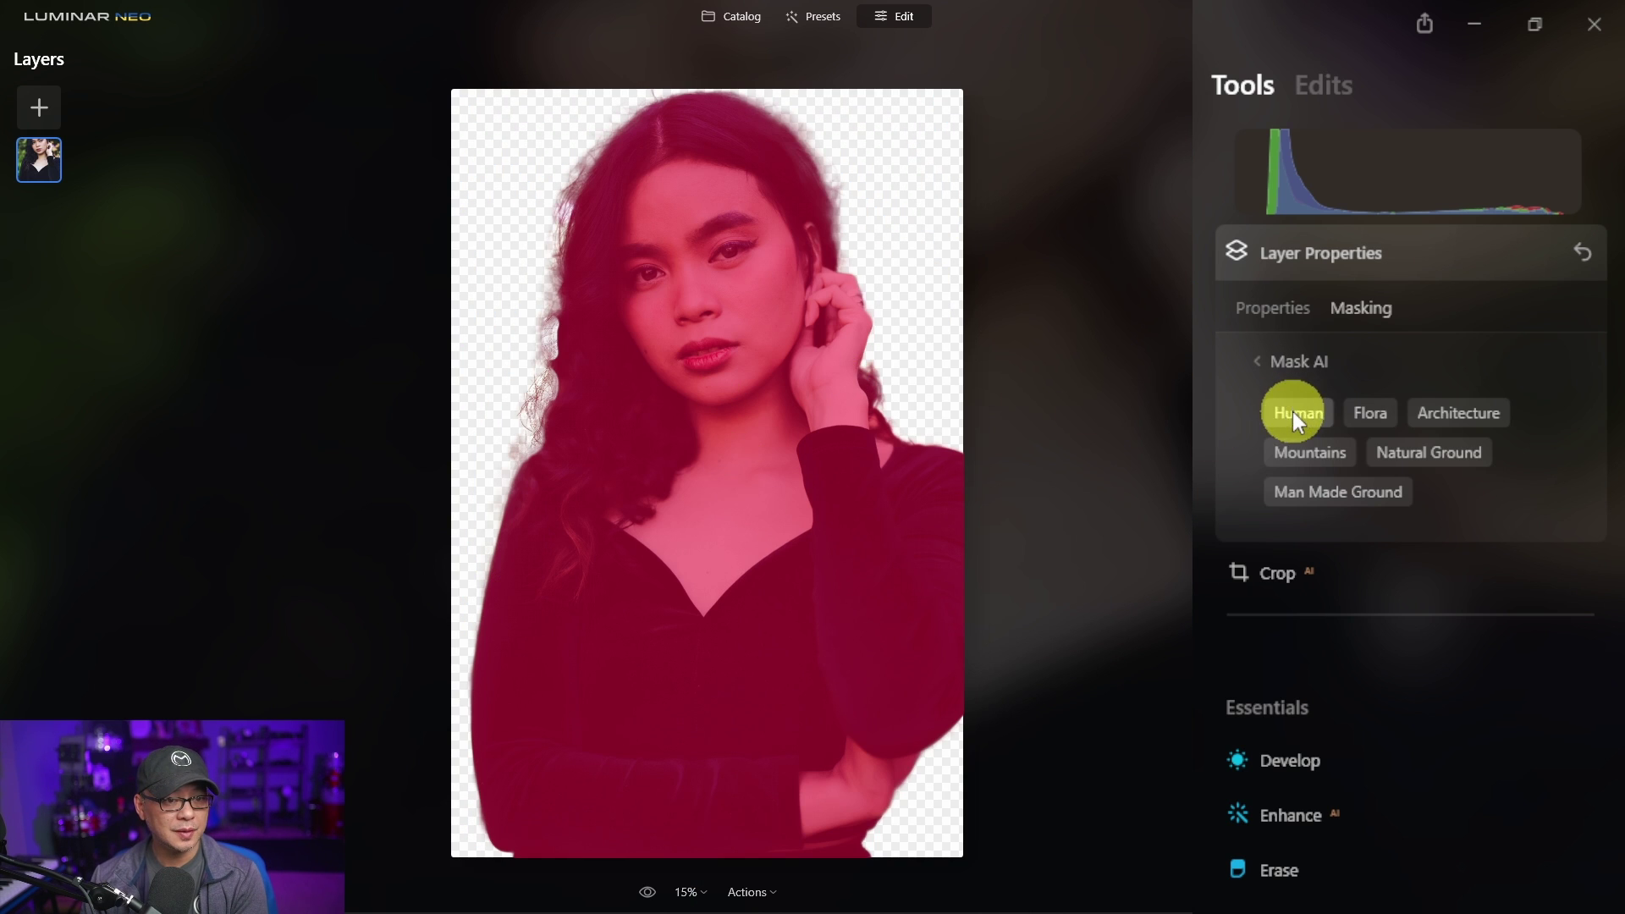
scroll(544, 469, "up", 4)
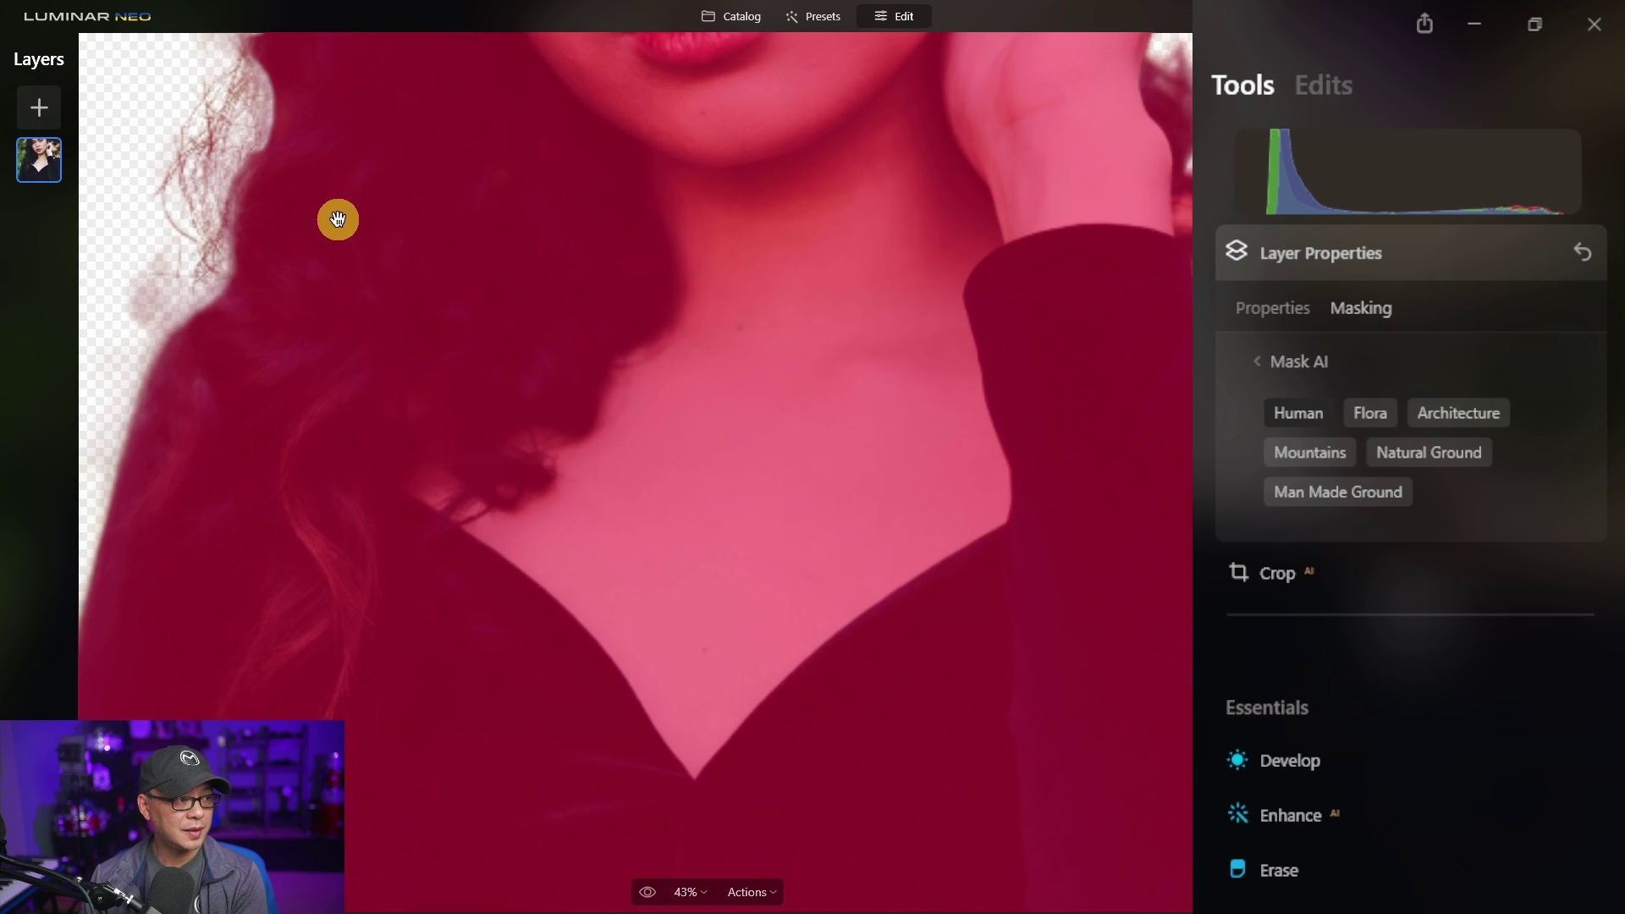
left_click_drag(338, 222, 448, 497)
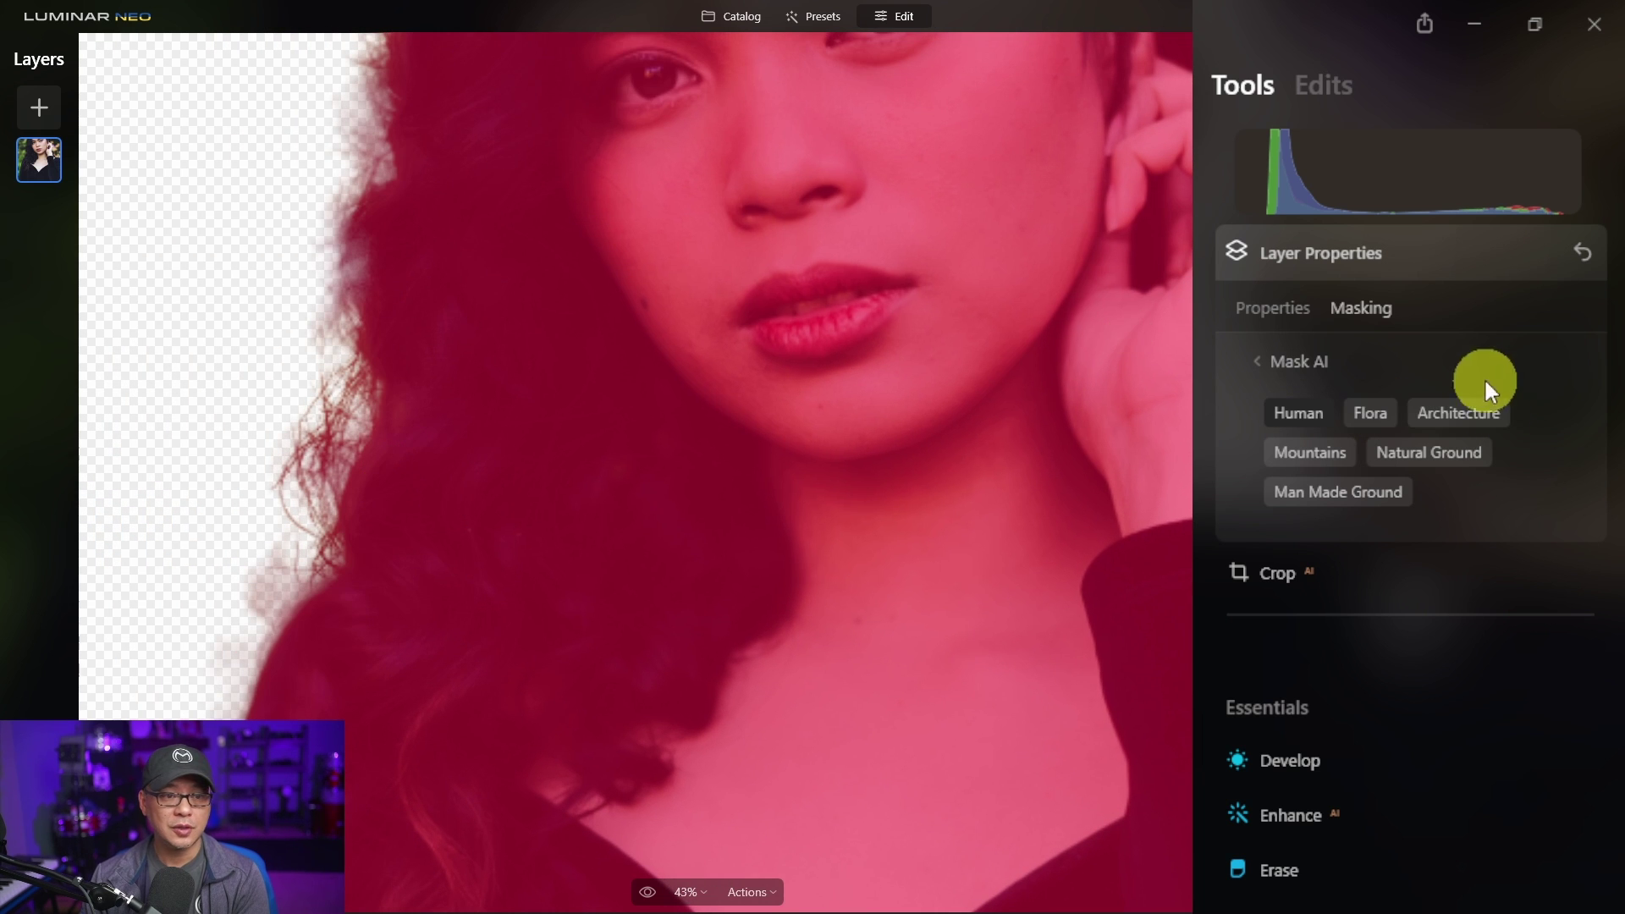
left_click(1284, 352)
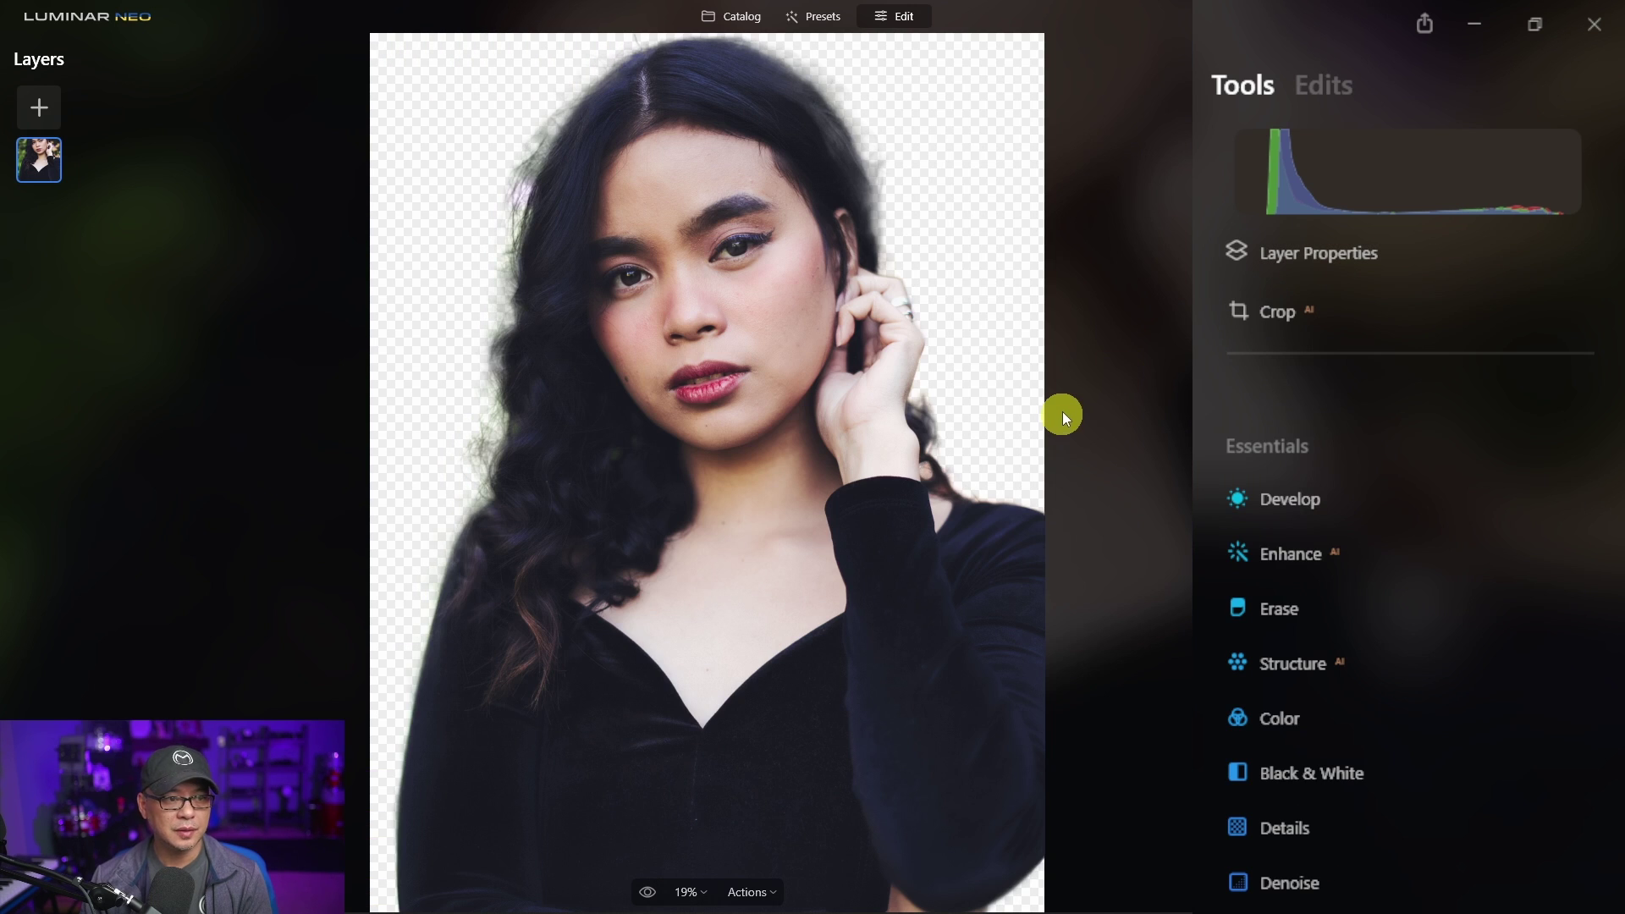
Step: Raise Accent AI to 18, then remove the Portrait Background via layer Masking and review the refinement mask
left_click(1326, 560)
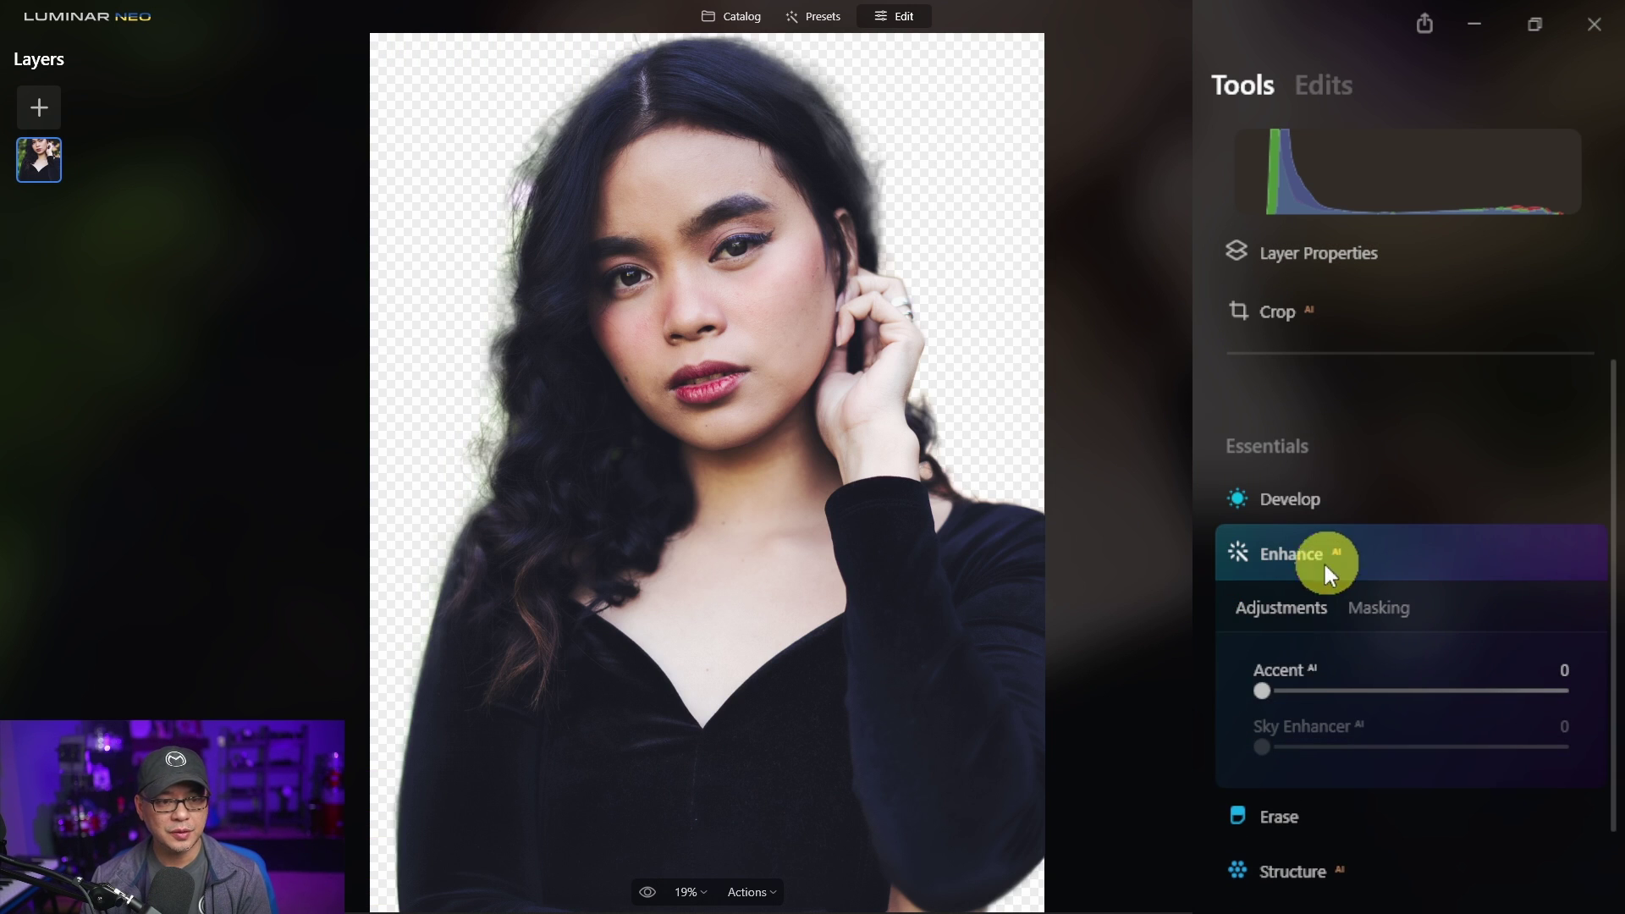
left_click_drag(1304, 690, 1317, 691)
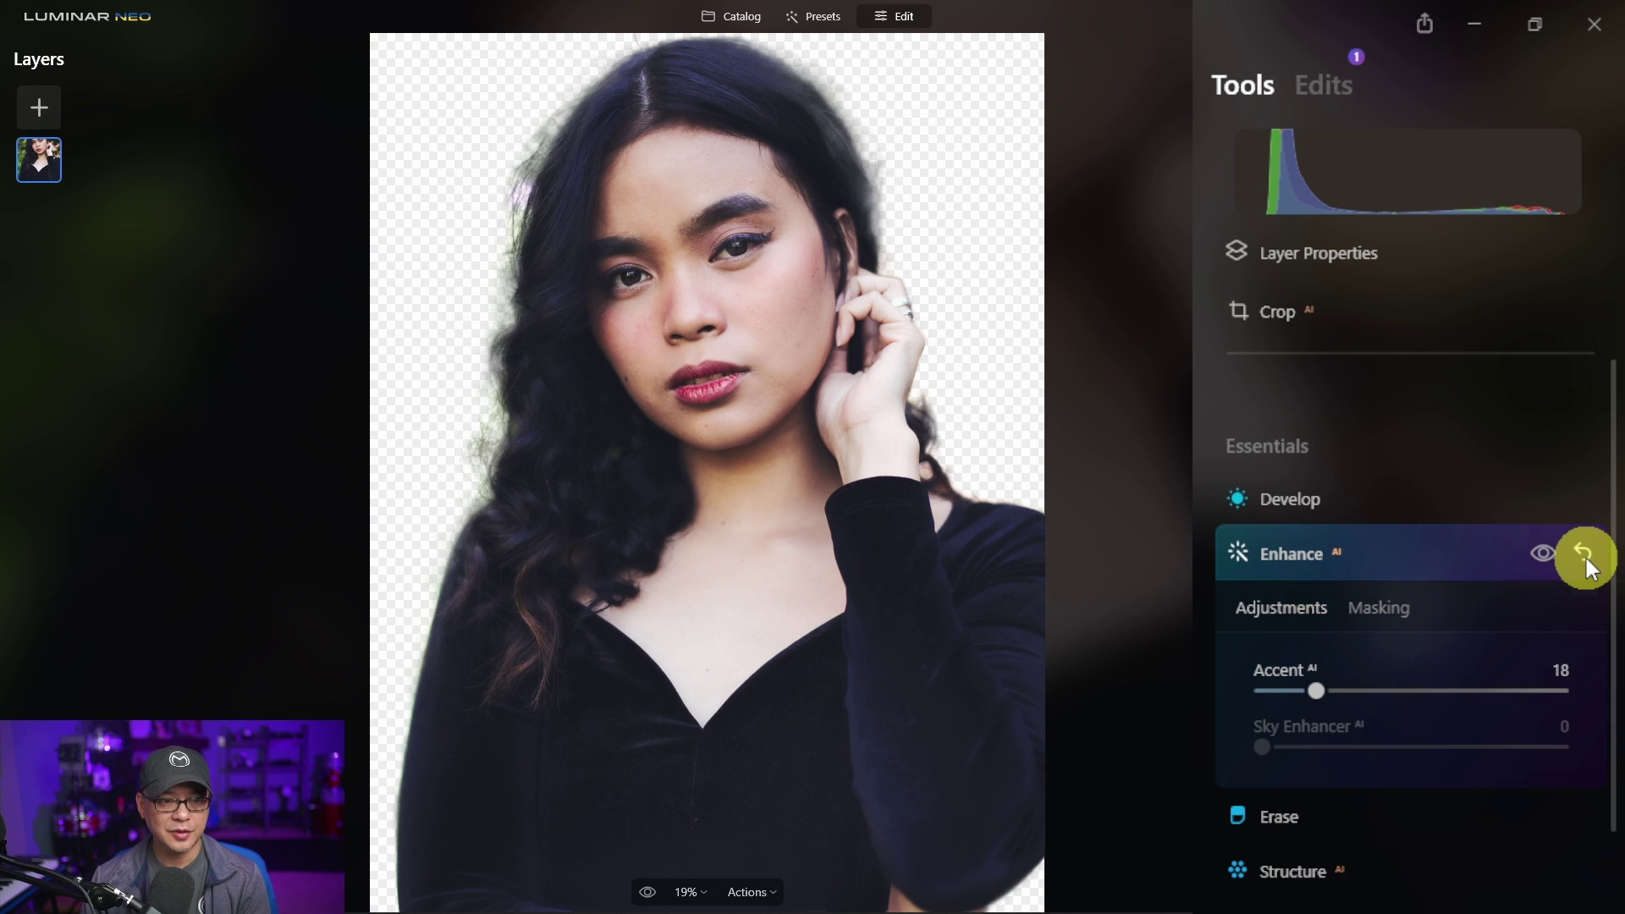
left_click(1329, 256)
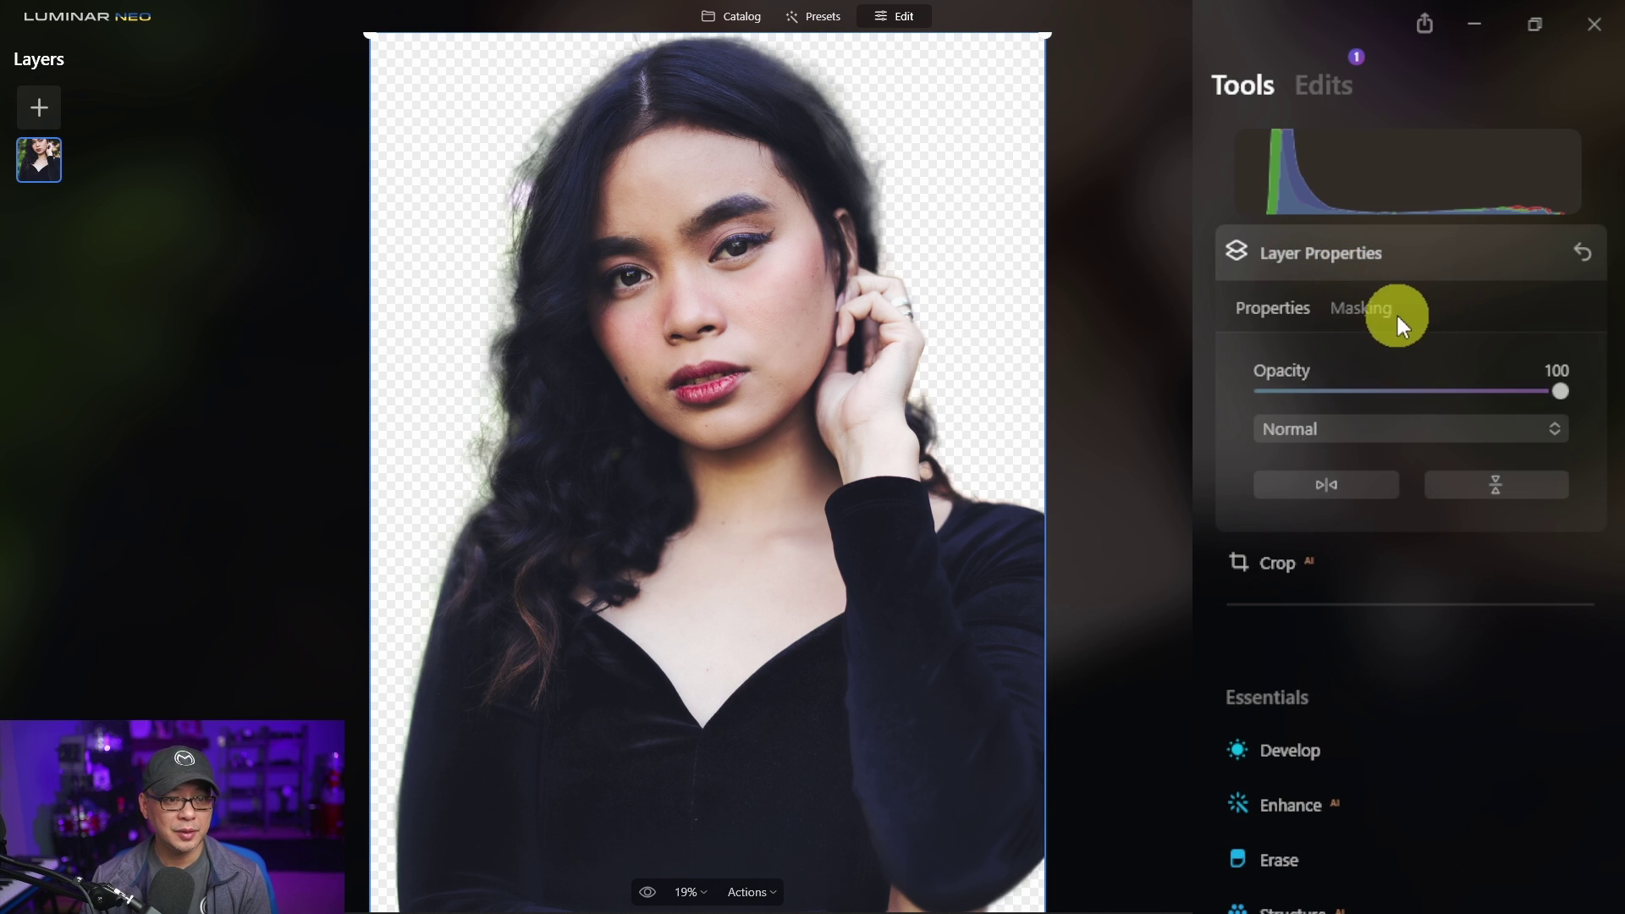
left_click(1375, 310)
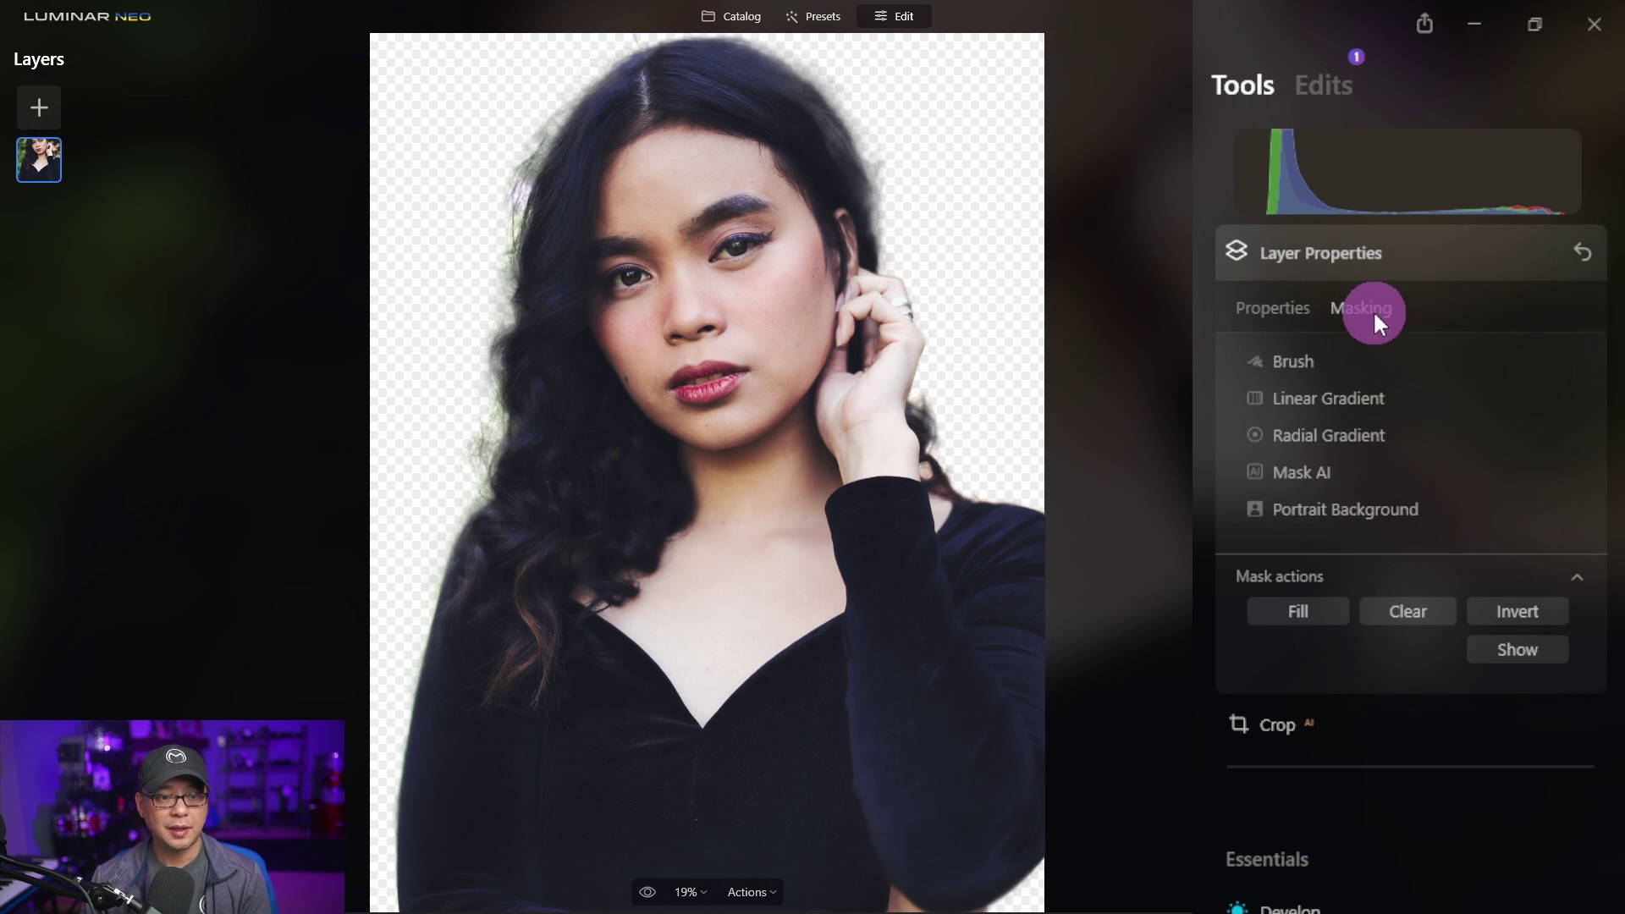
left_click(1390, 511)
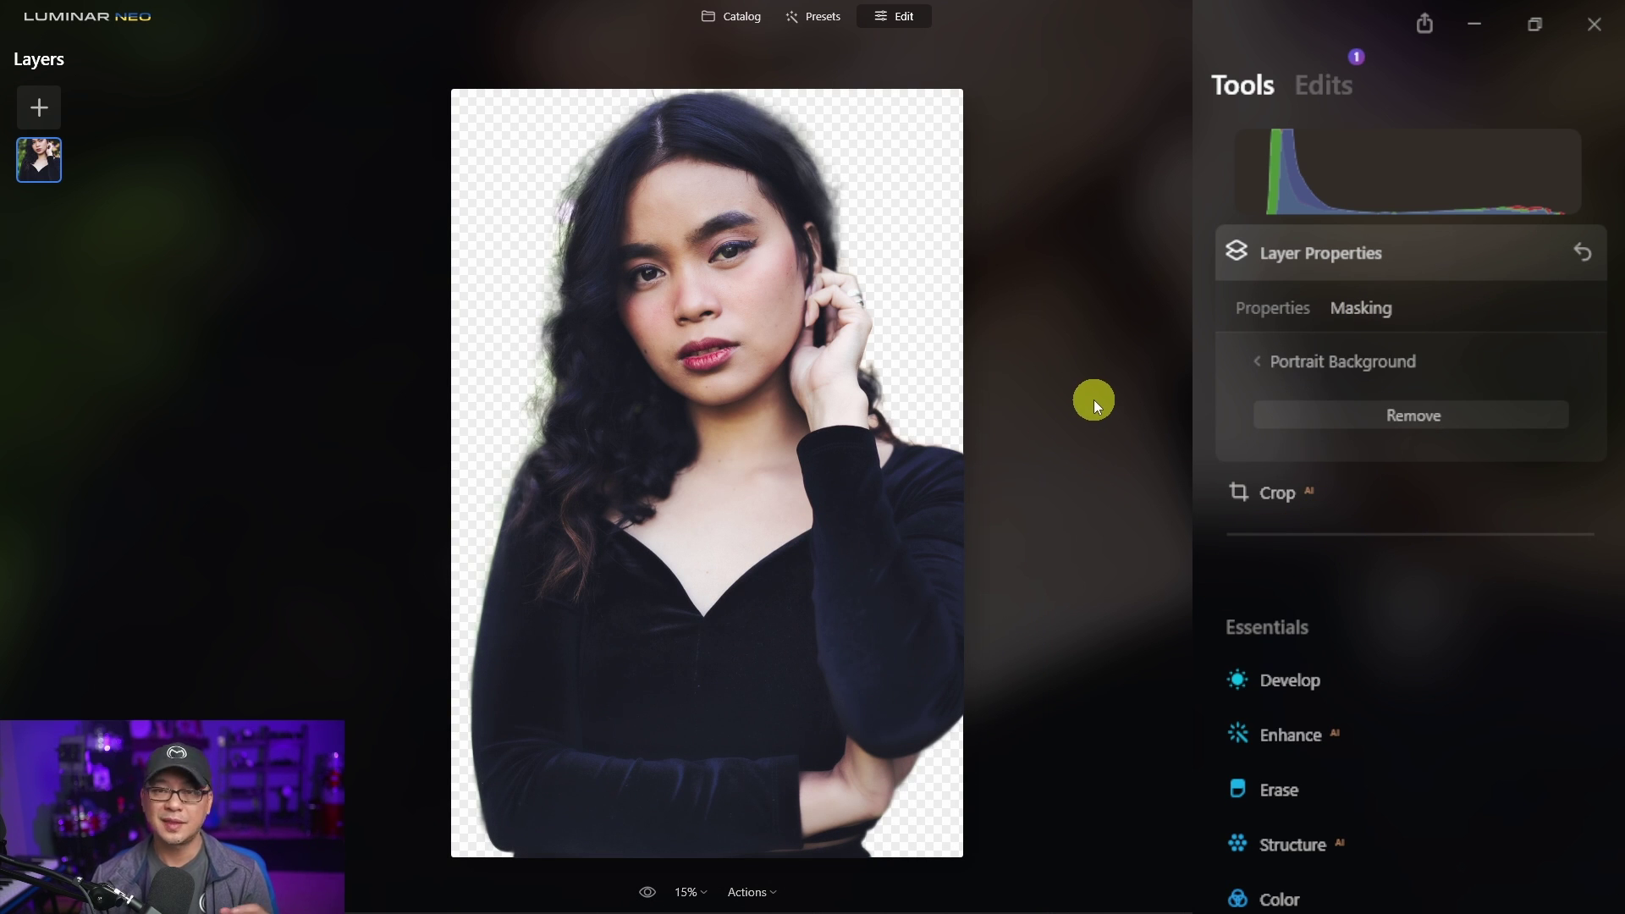
left_click(1441, 417)
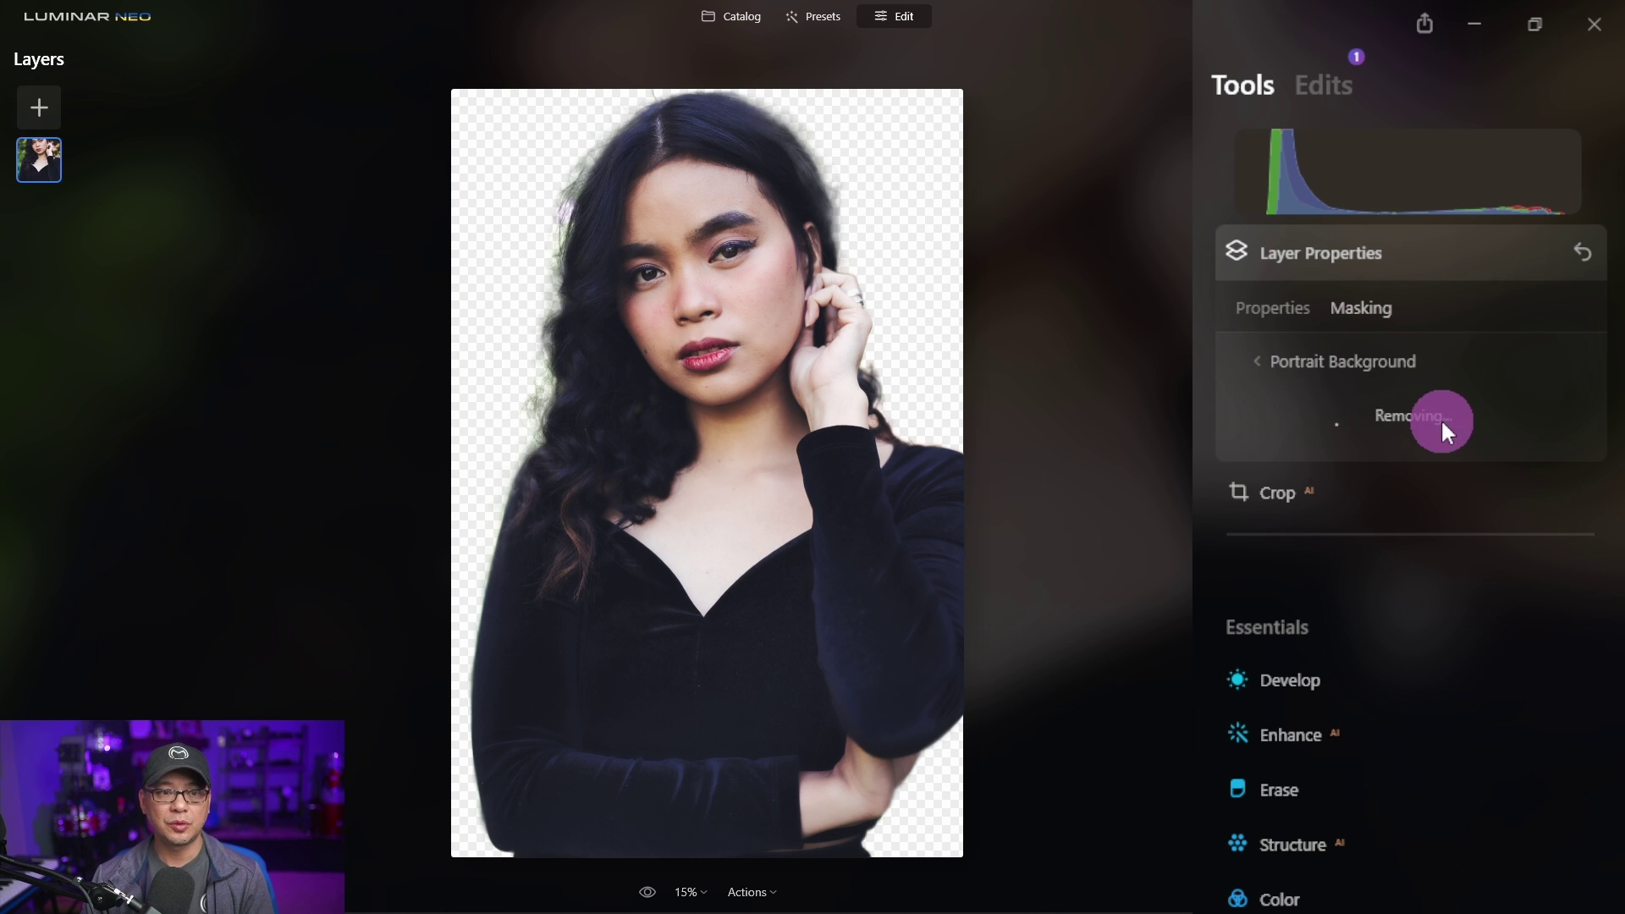
left_click(1367, 490)
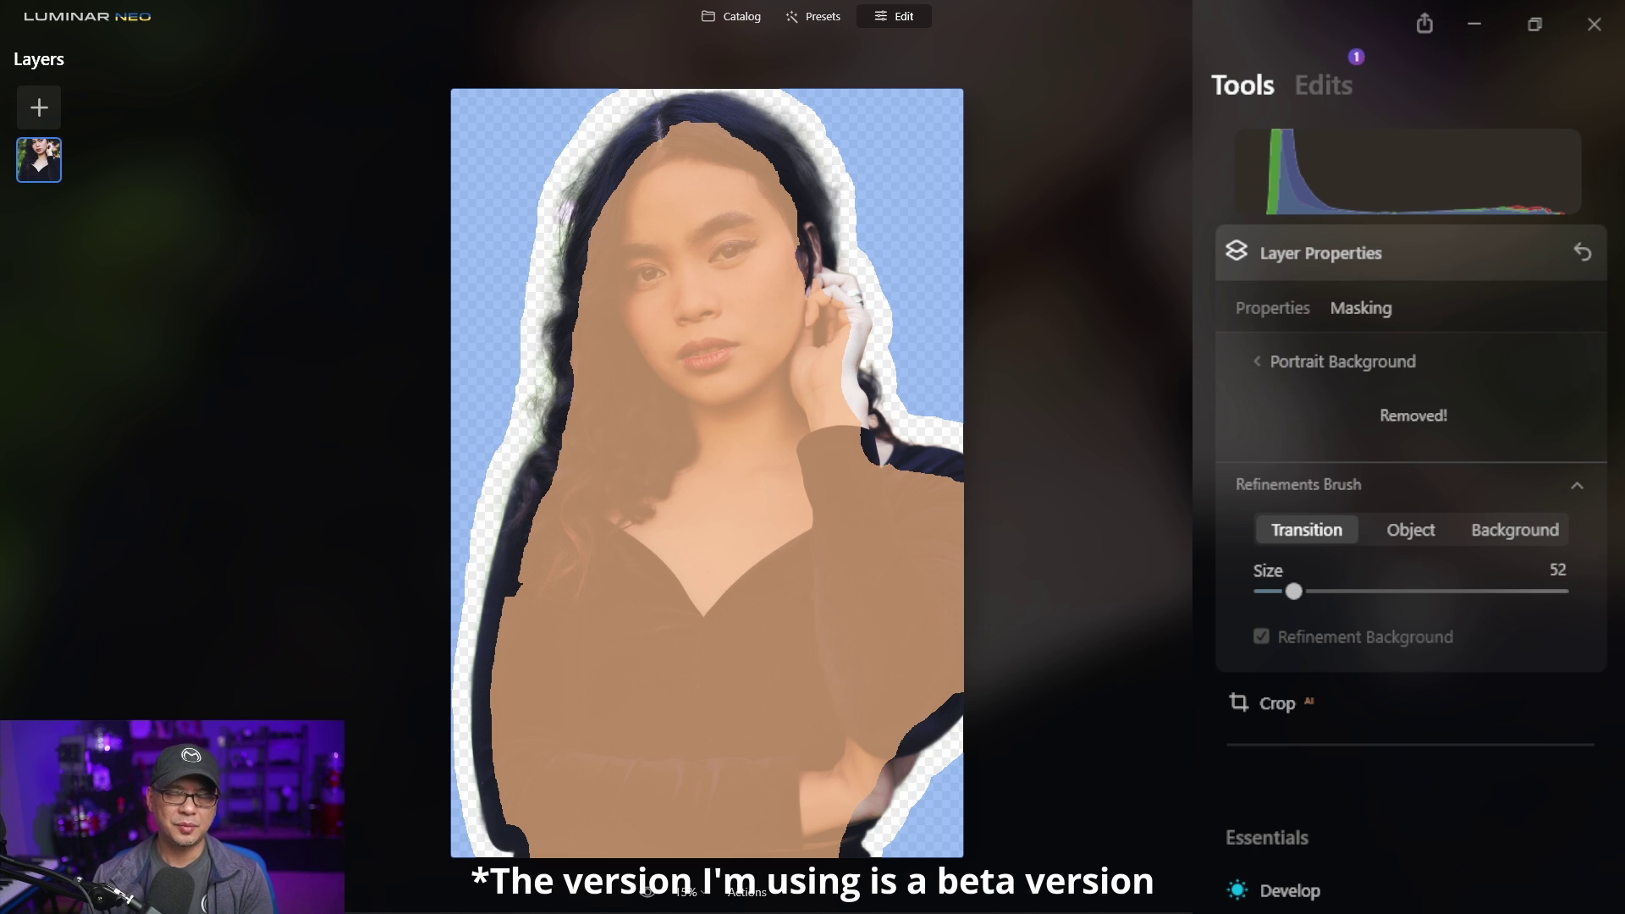
left_click(381, 463)
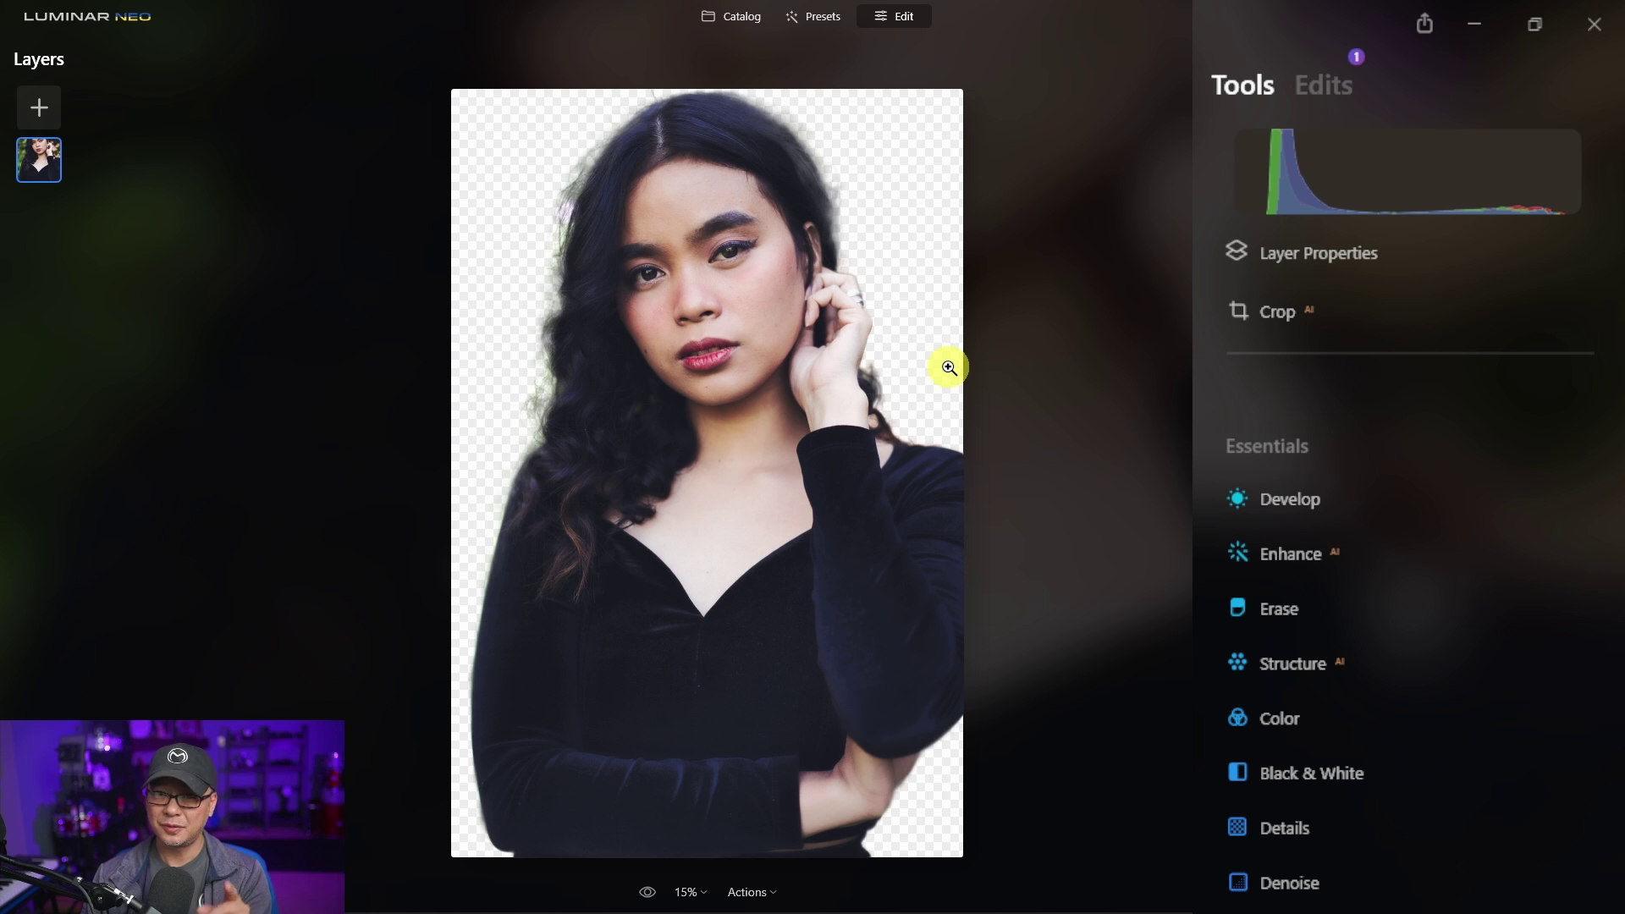
Step: Add the spiderweb bokeh image as a new layer at 100 opacity with Image Mapping set to Fill
left_click(52, 105)
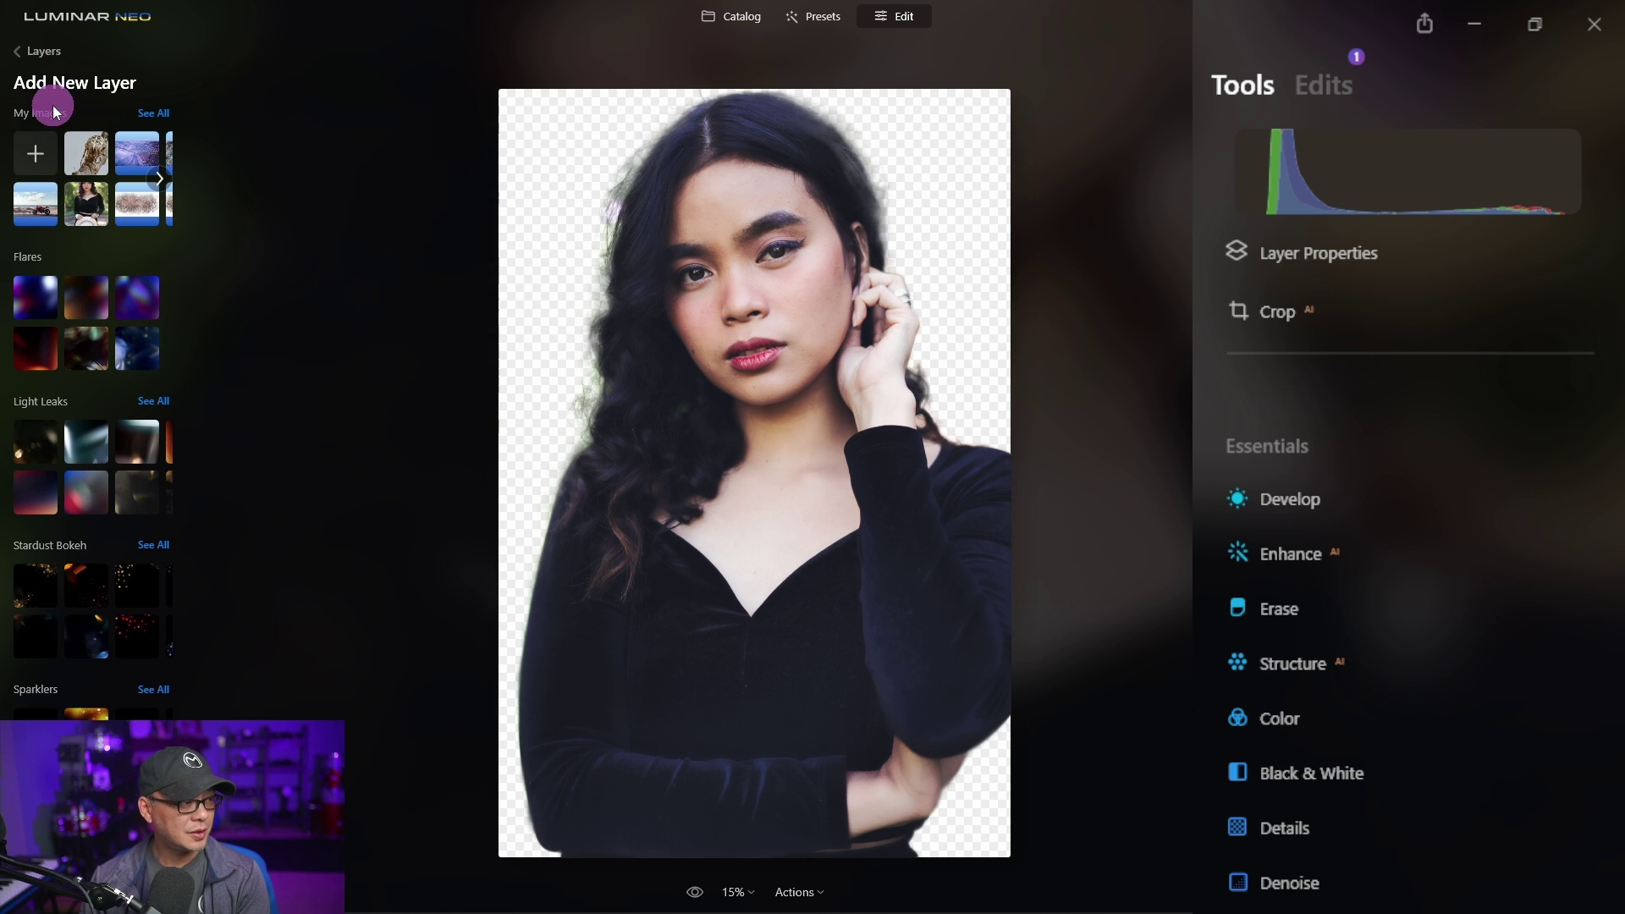
left_click(124, 154)
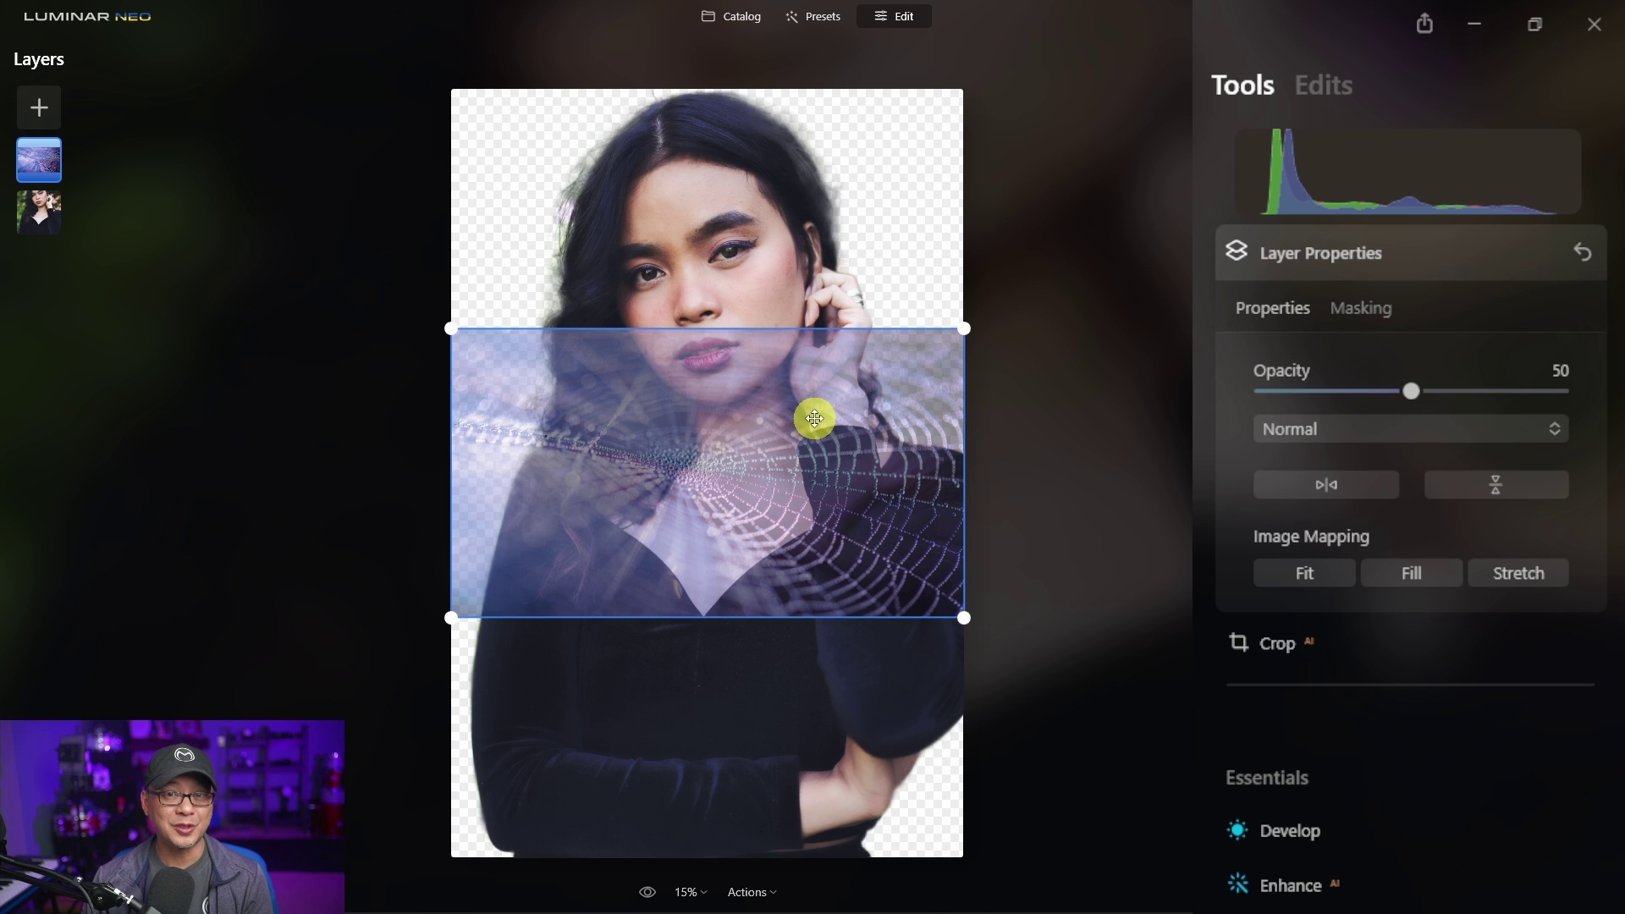
key("ctrl+z")
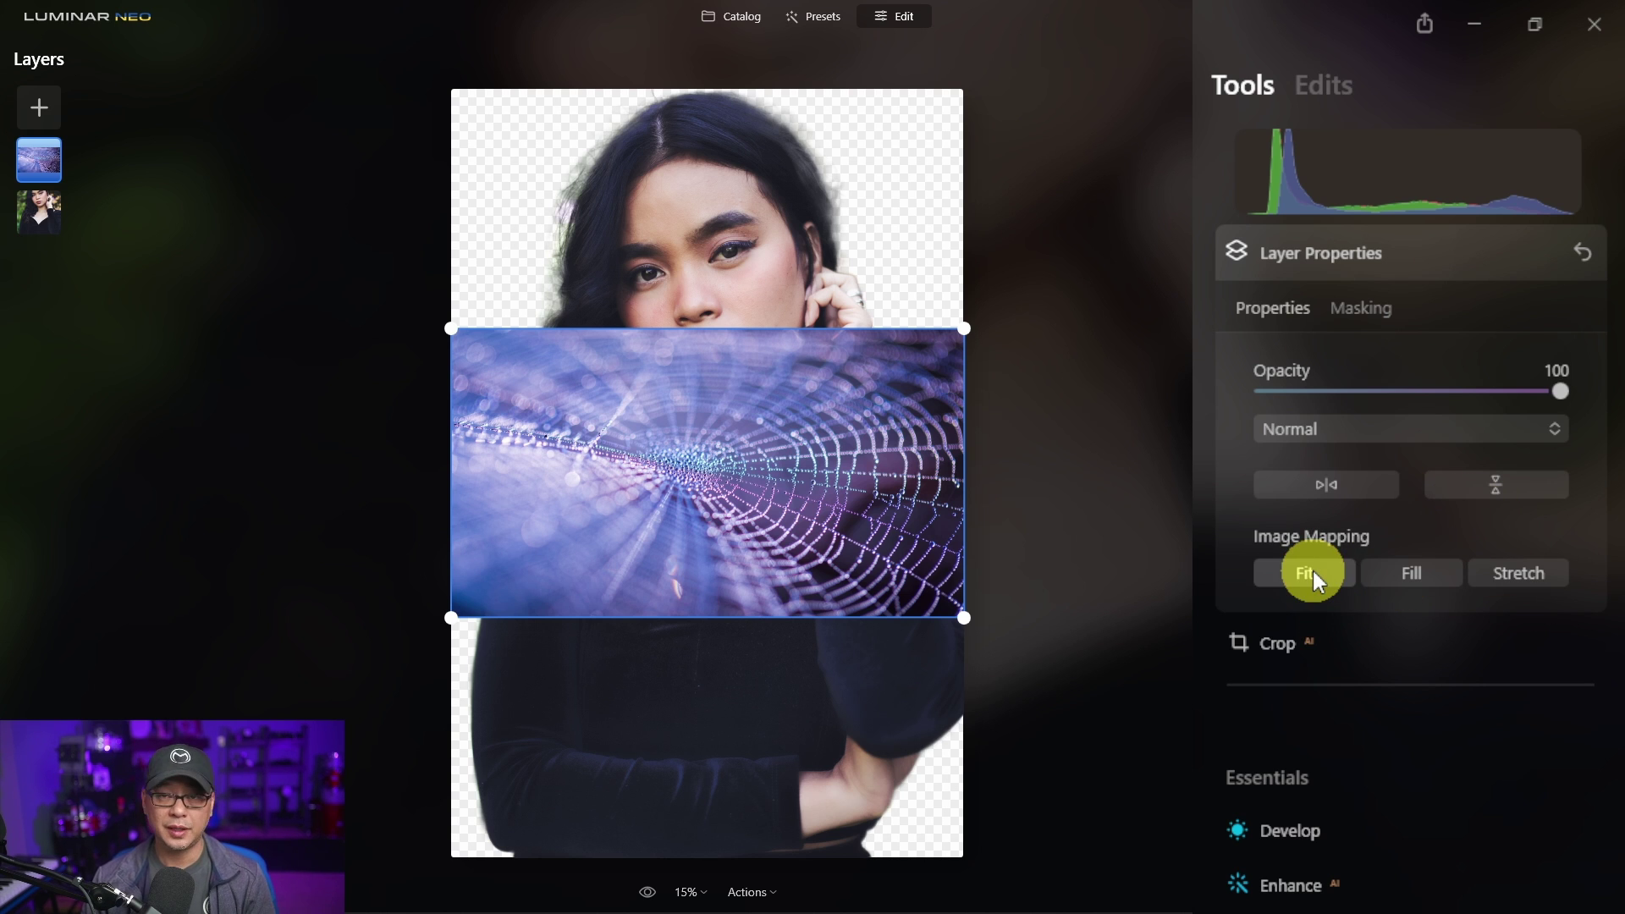
left_click(1435, 566)
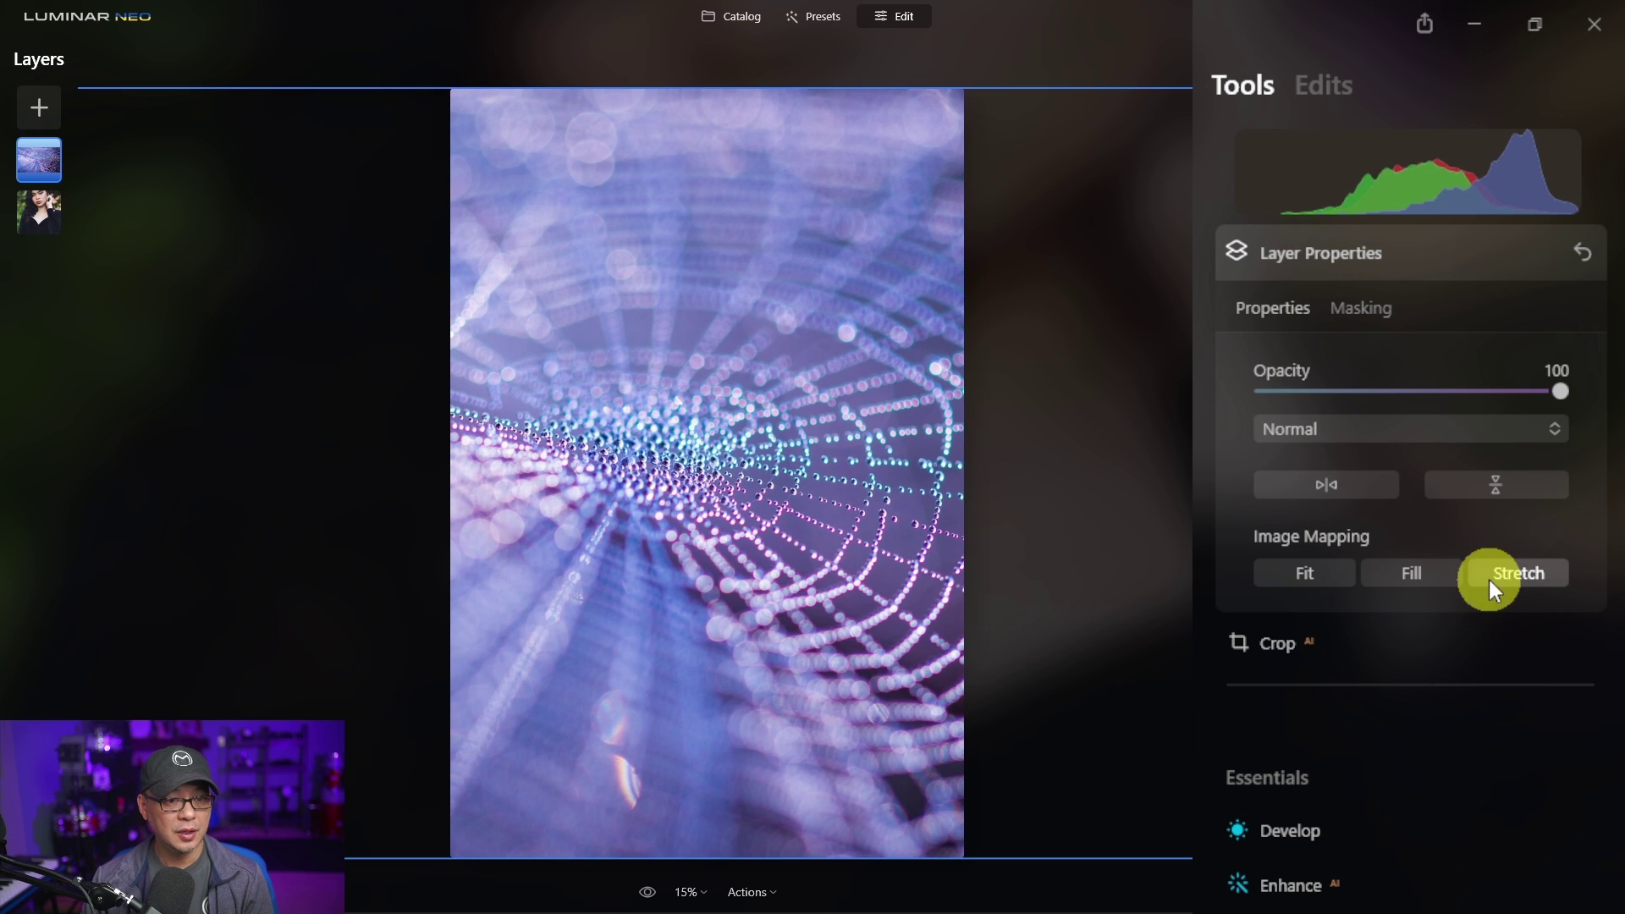
left_click(1513, 573)
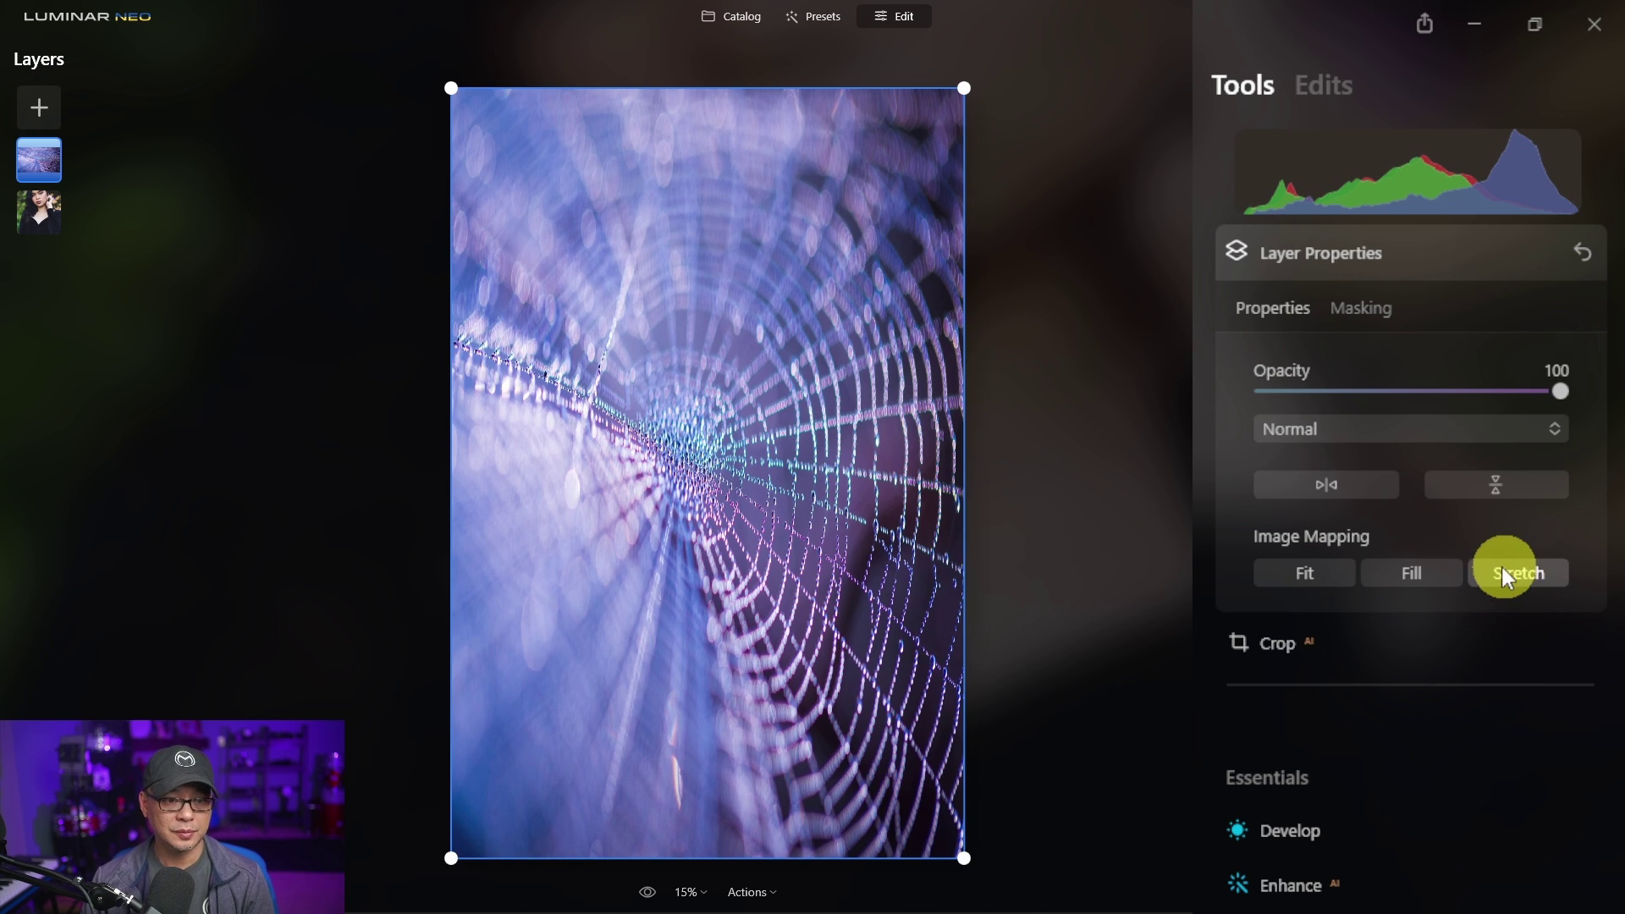
key("ctrl+z")
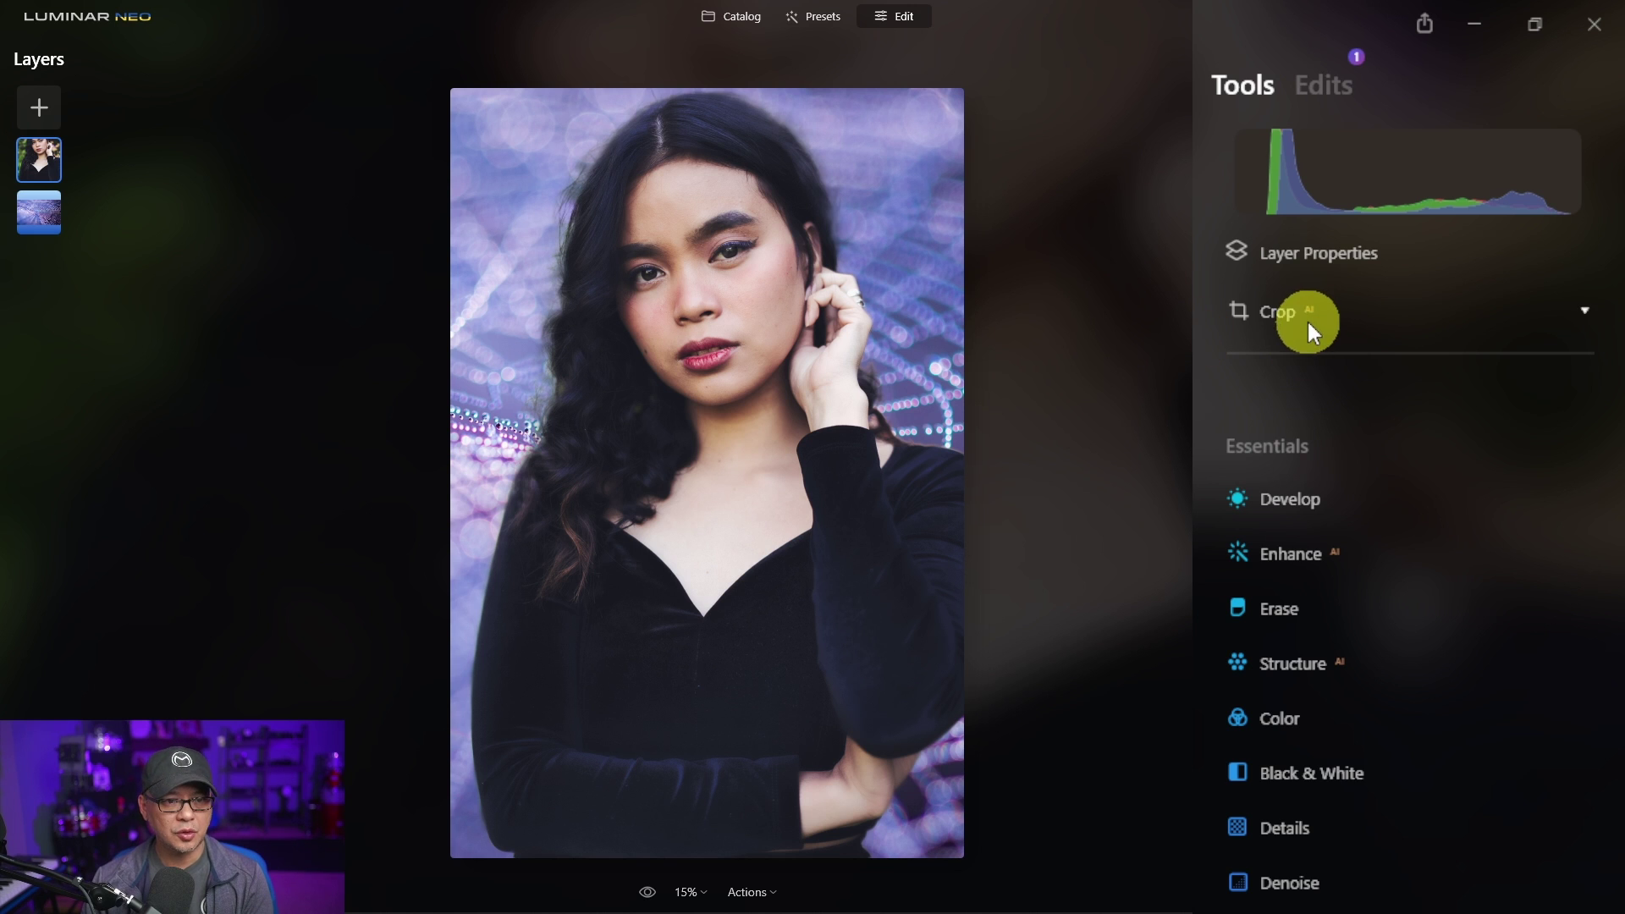
Step: Crop from the bottom-right corner toward the woman, shift the image left, and apply the crop
left_click(1307, 318)
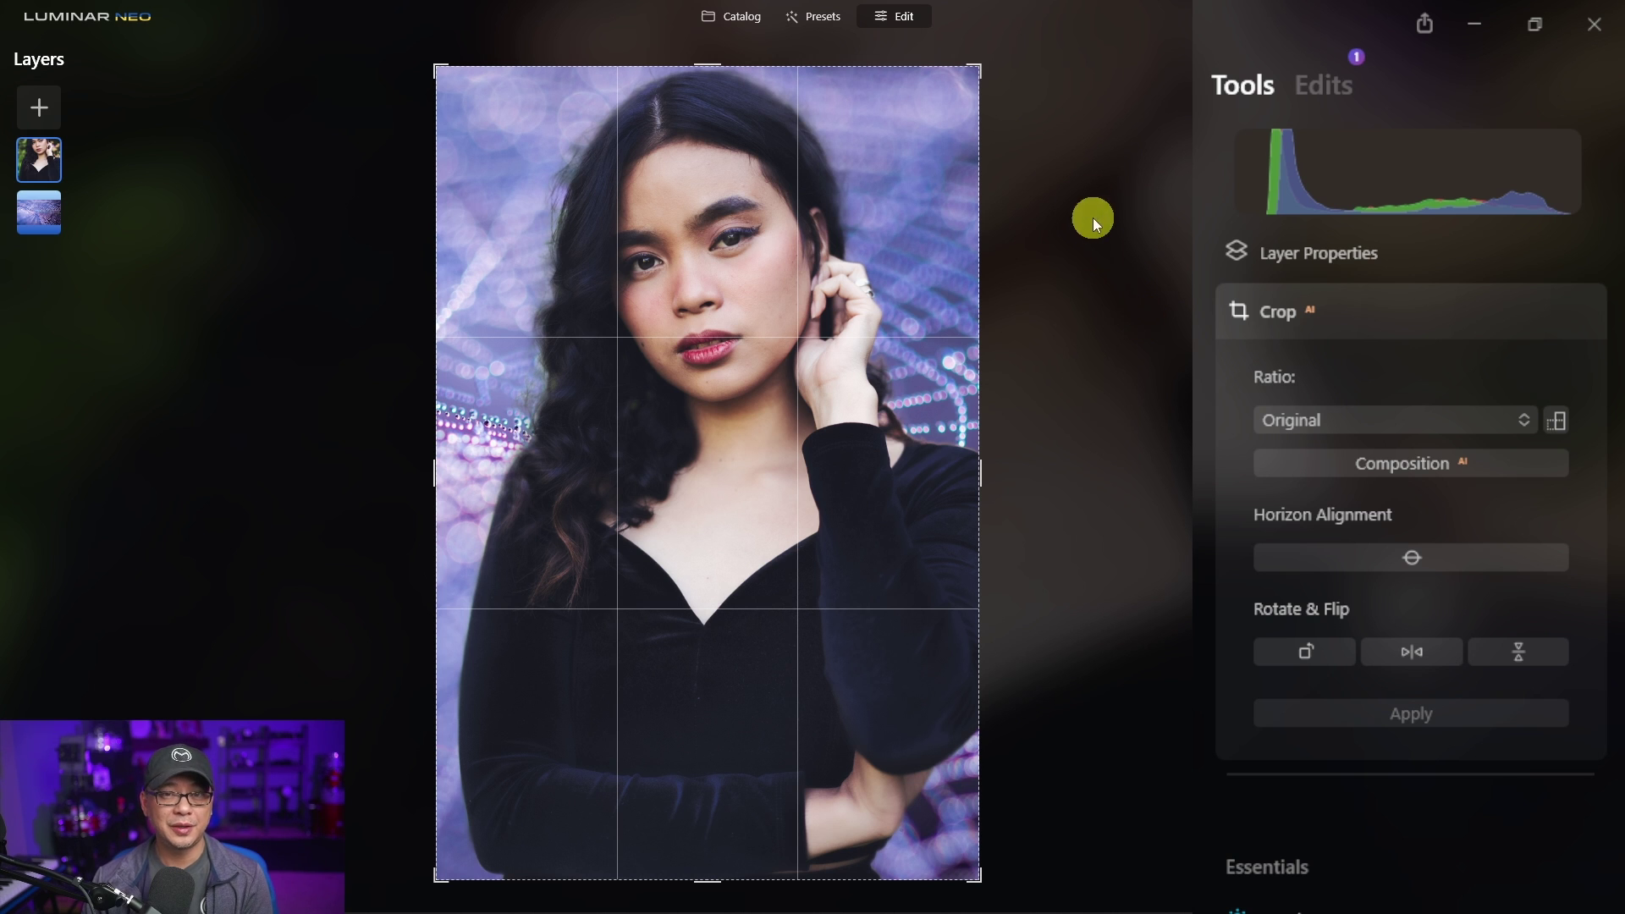
left_click_drag(980, 881, 973, 754)
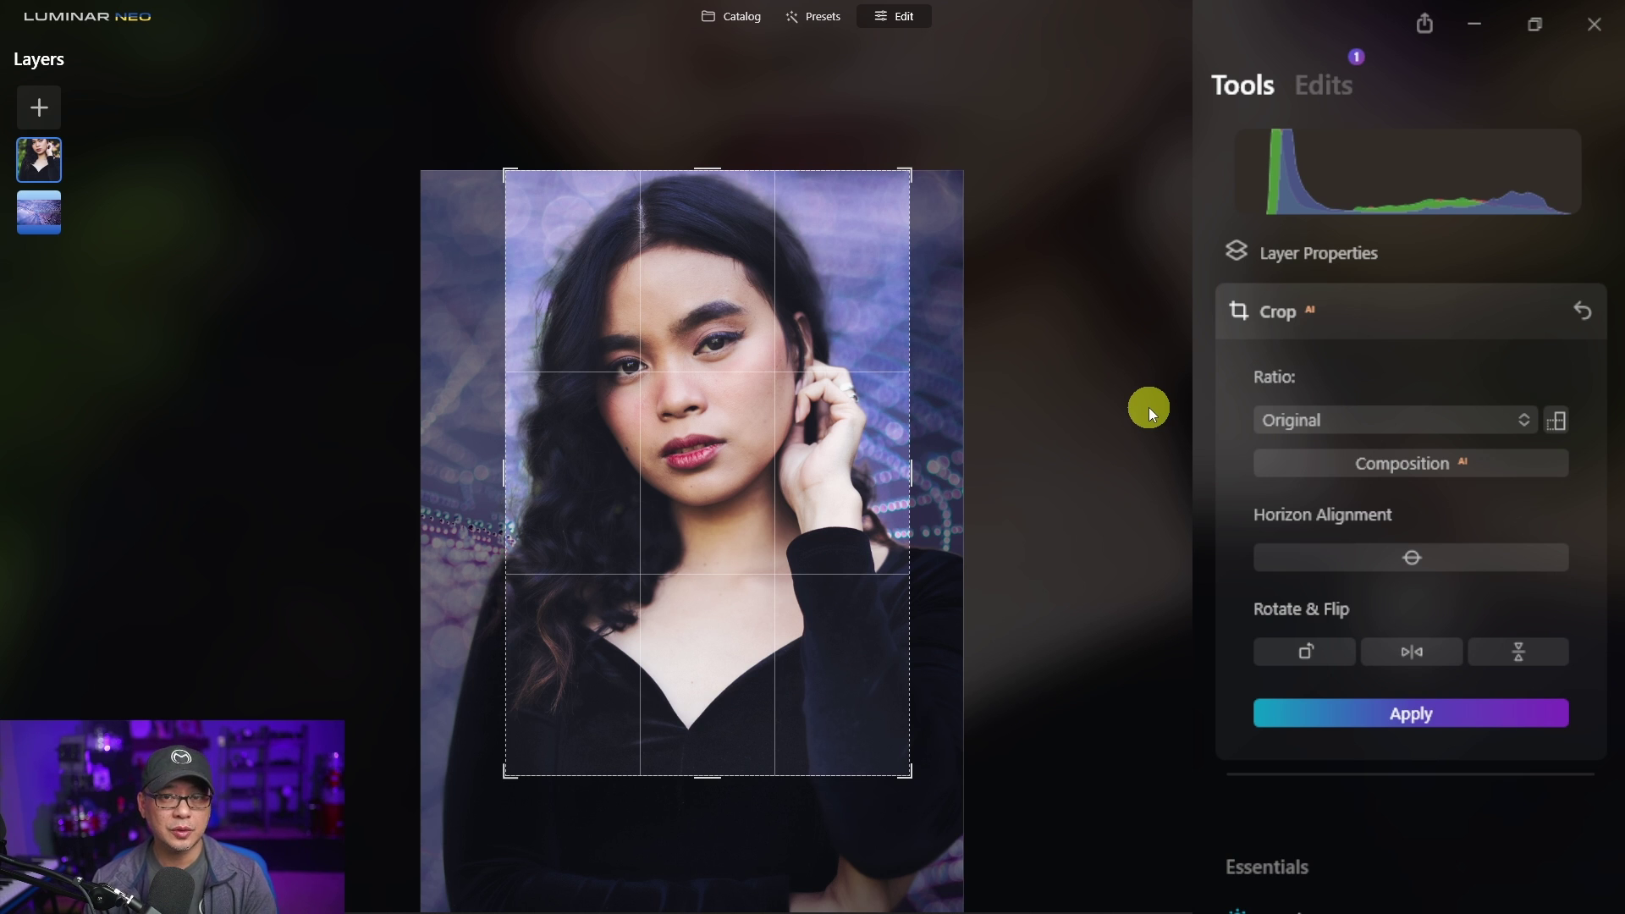
key("Return")
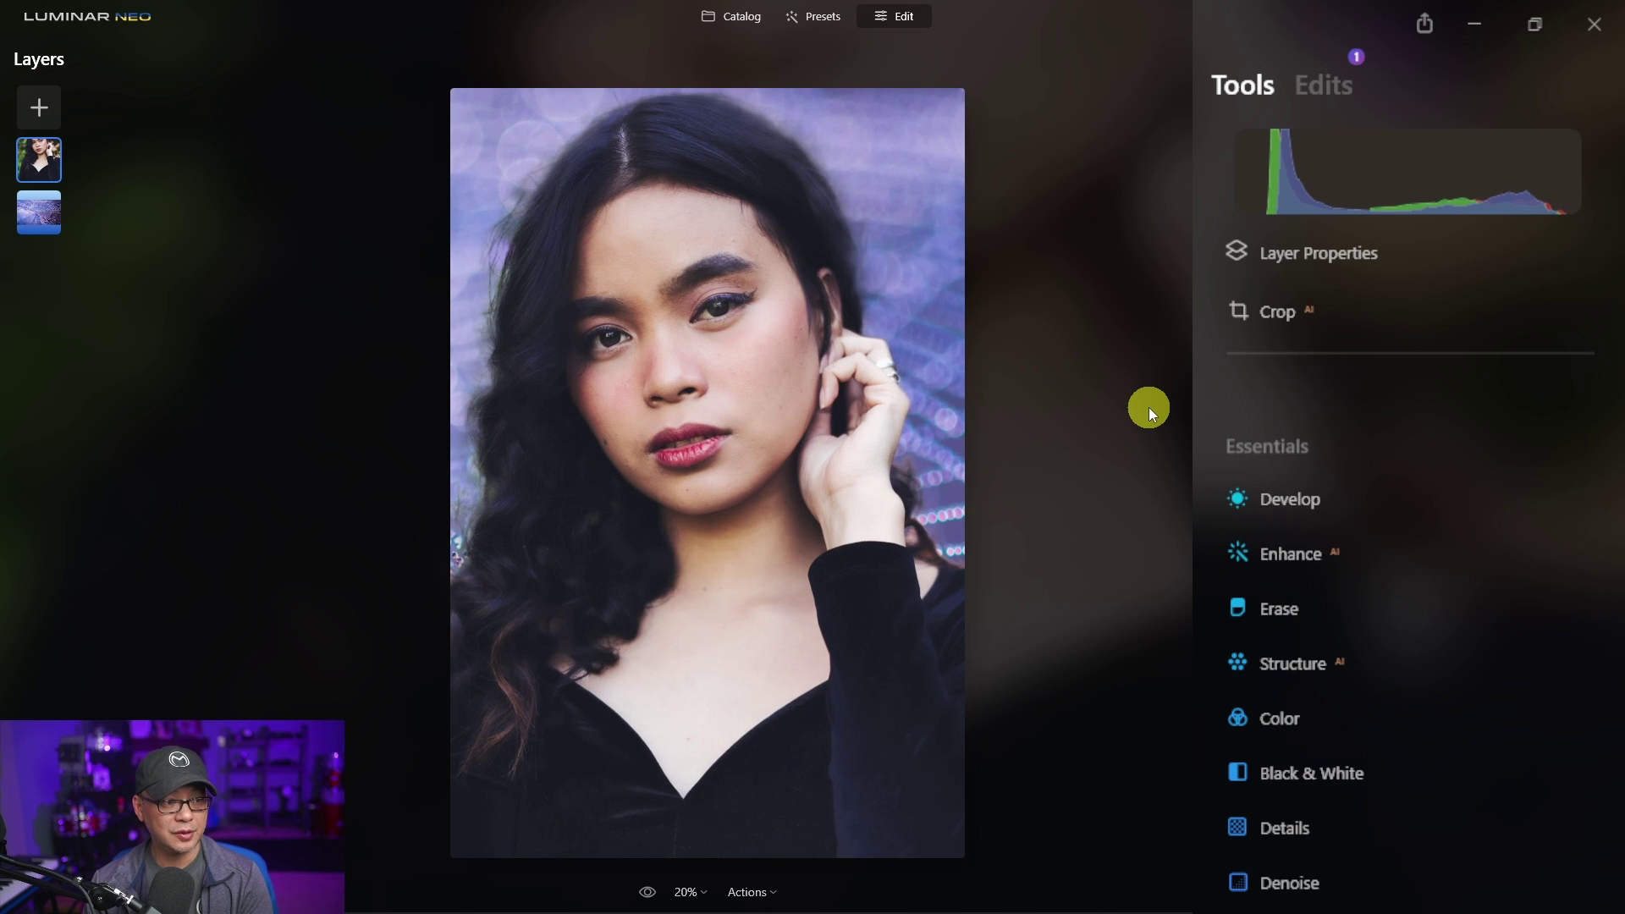
left_click(1327, 311)
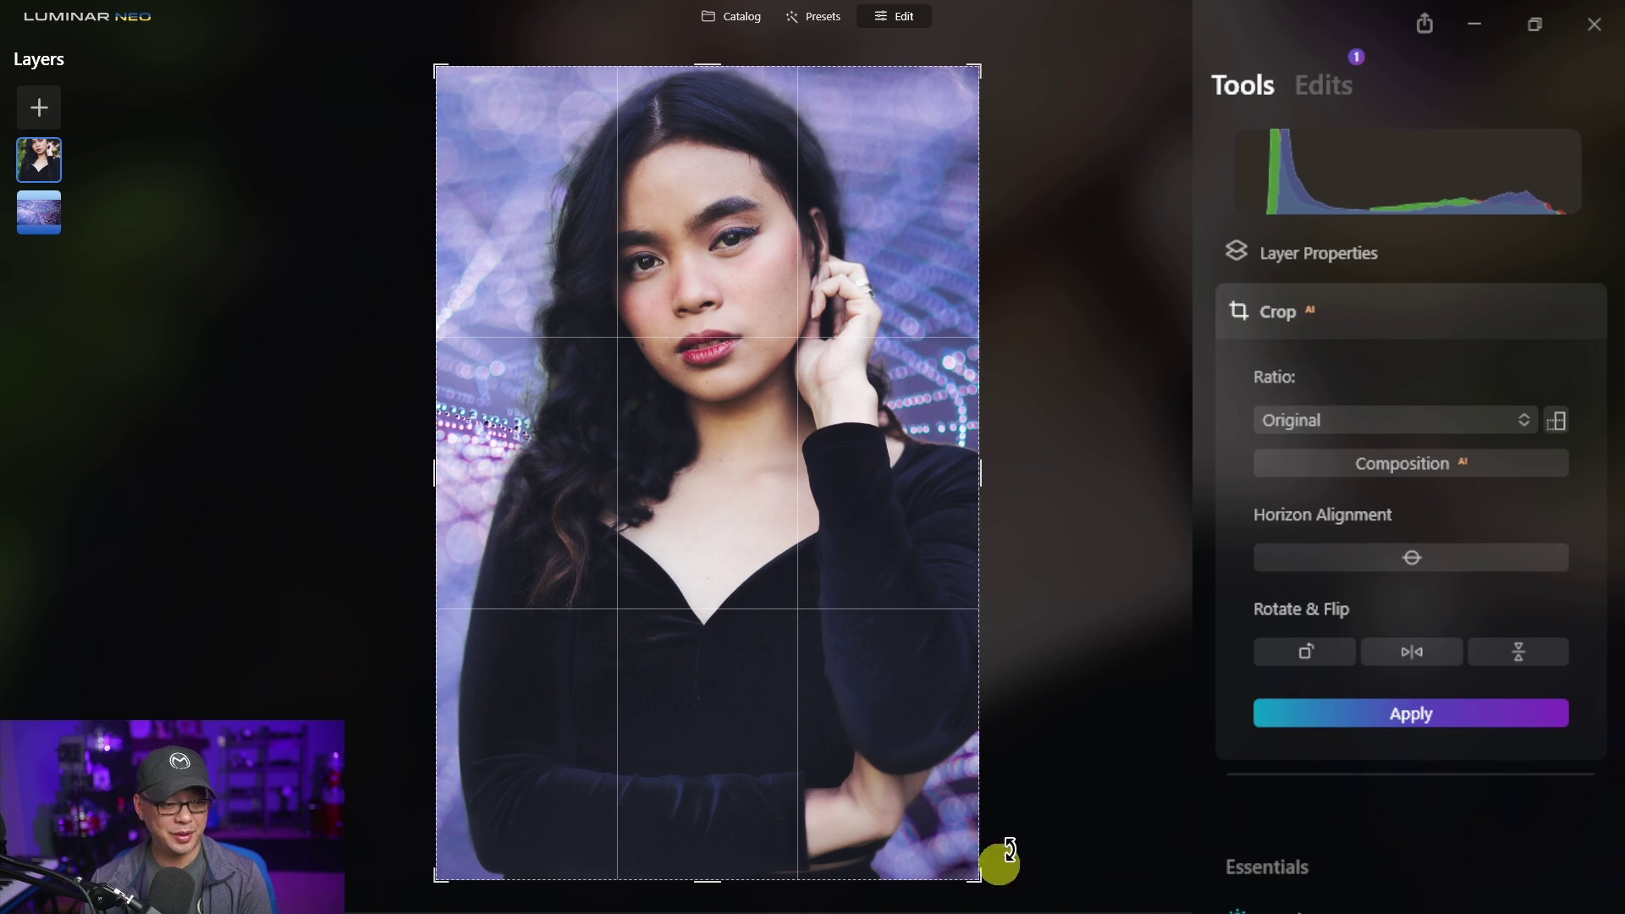
left_click_drag(972, 875, 954, 834)
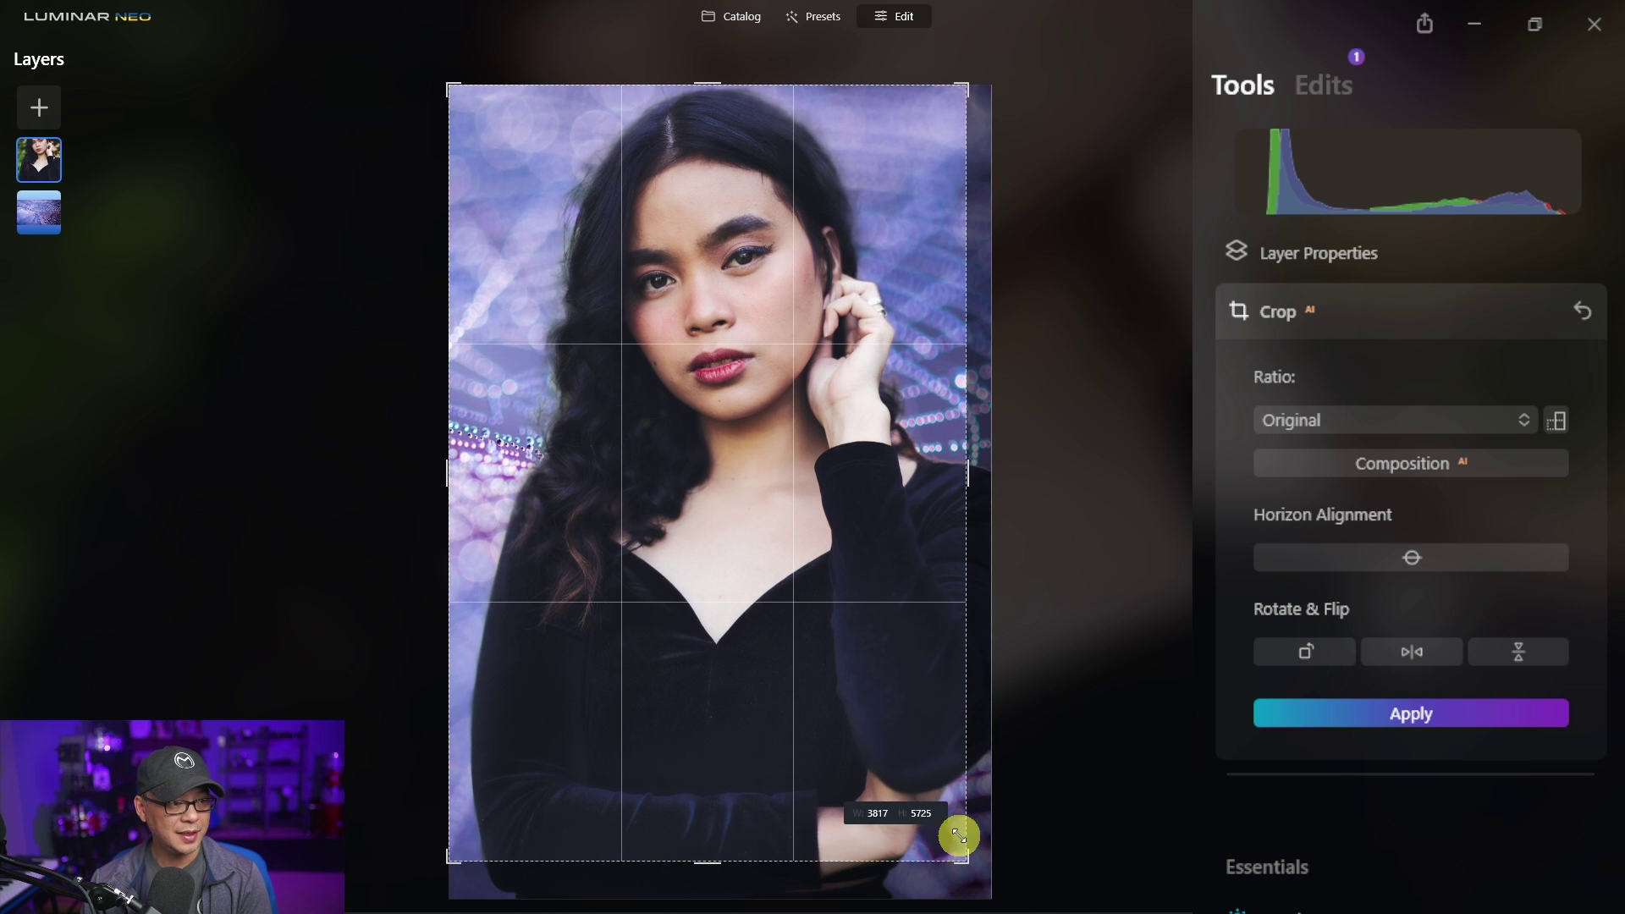
left_click_drag(881, 736, 852, 735)
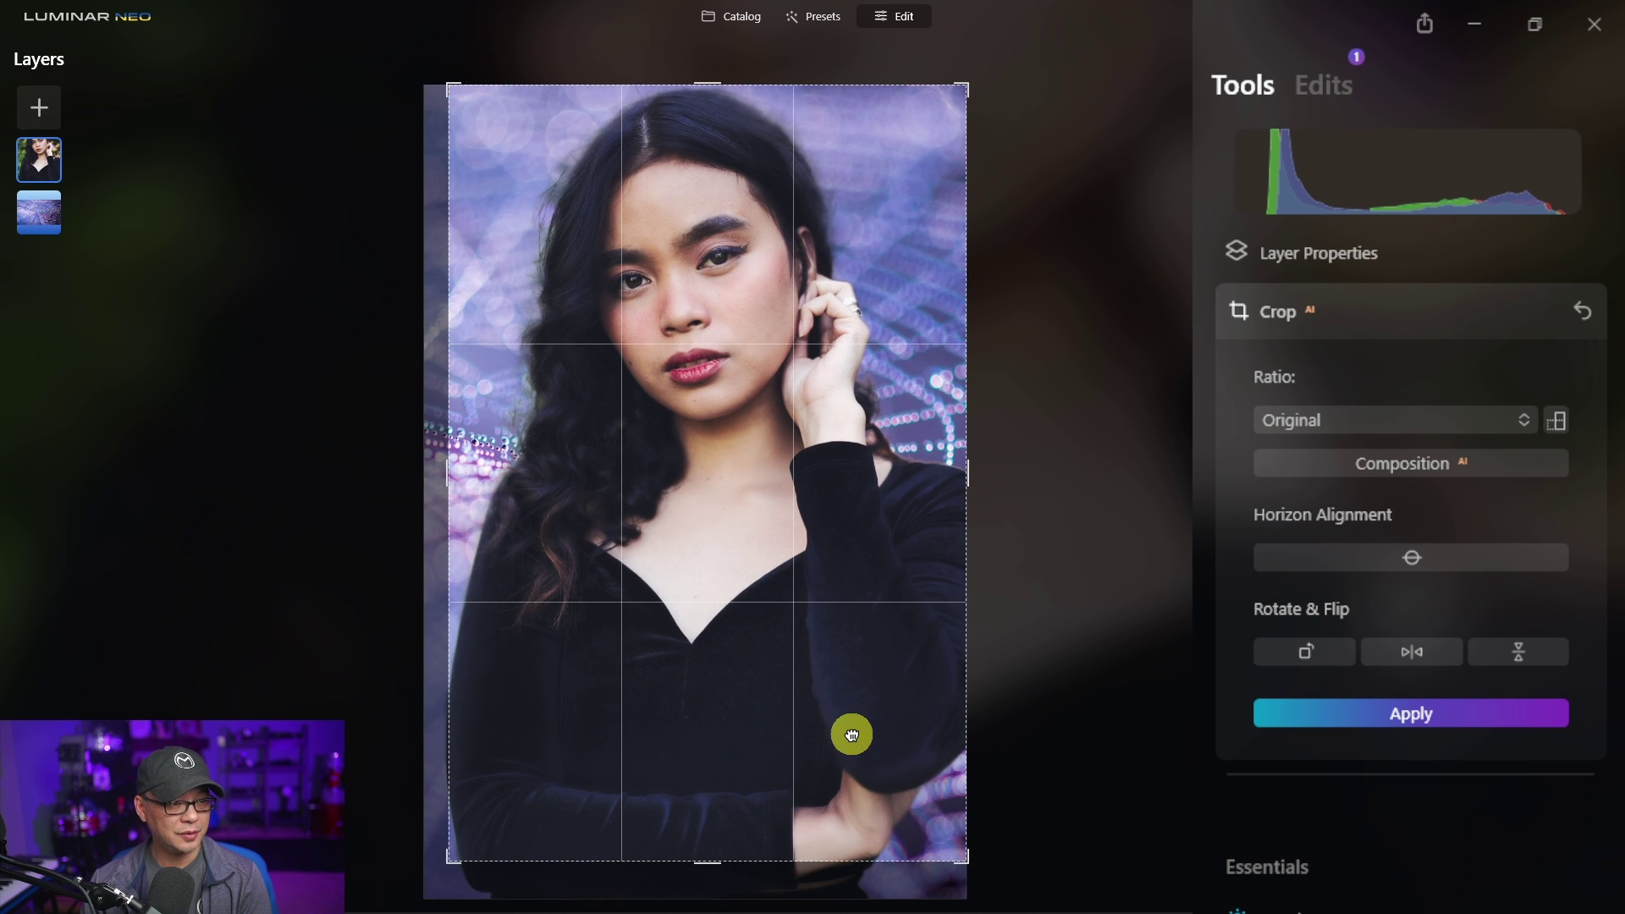
left_click(1361, 708)
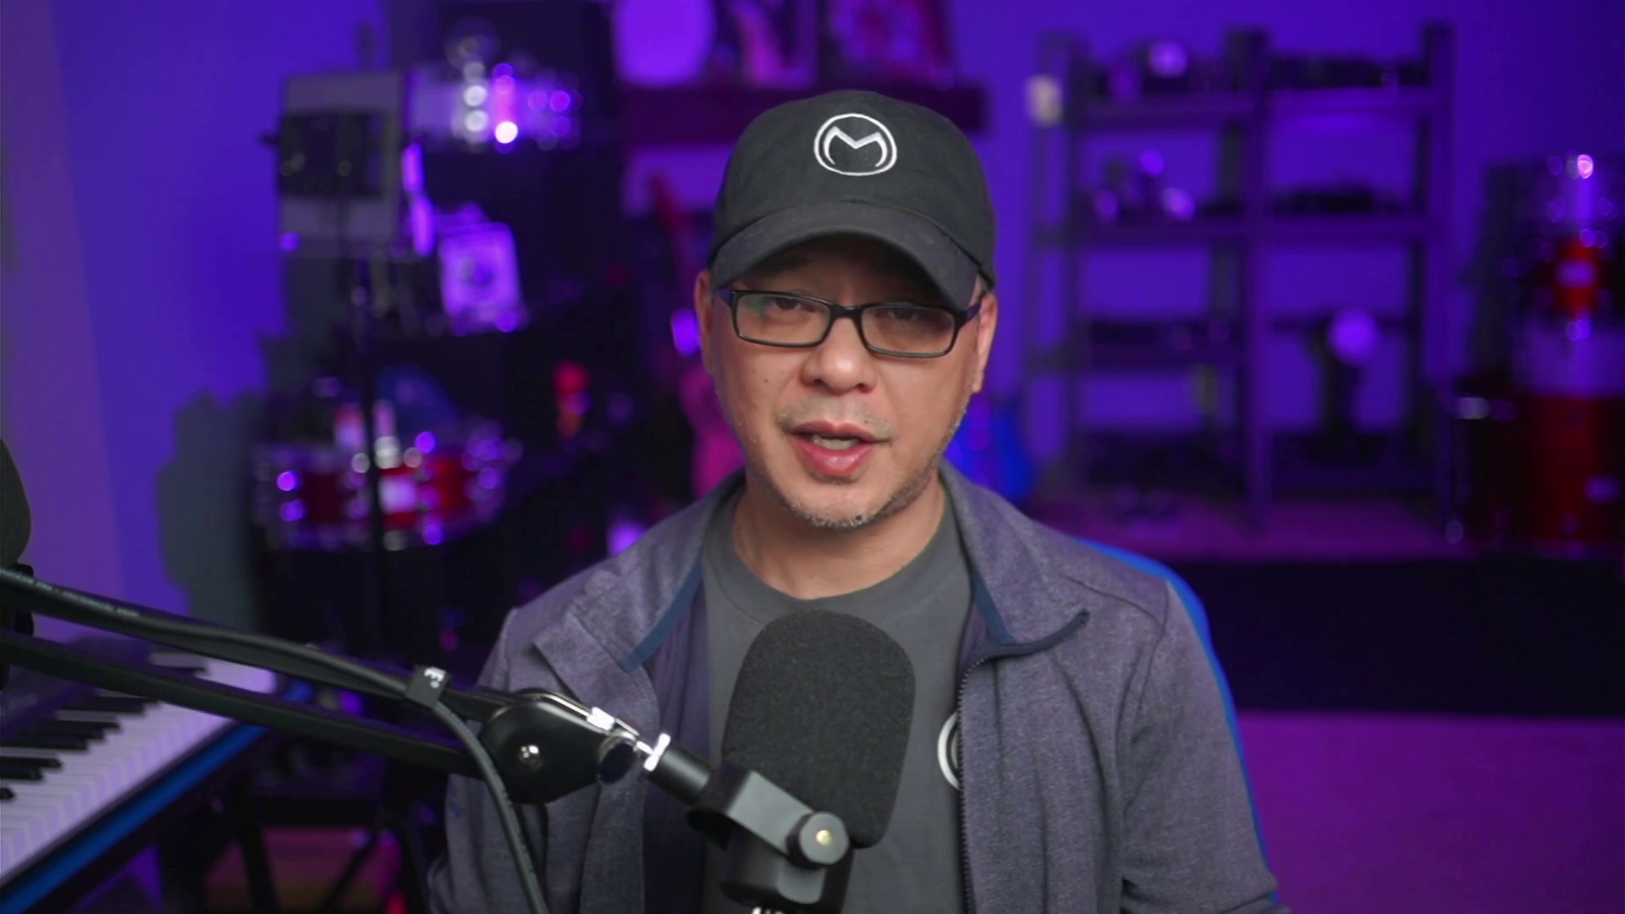